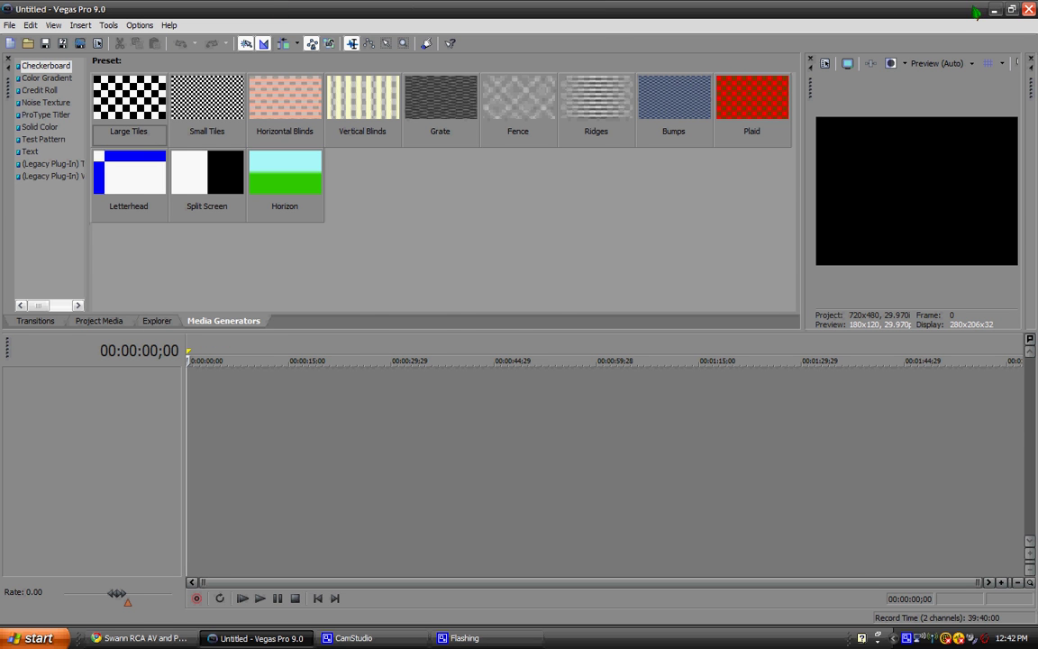
- Move the screen recorder window out of the way and bring Vegas Pro back full screen
click(995, 10)
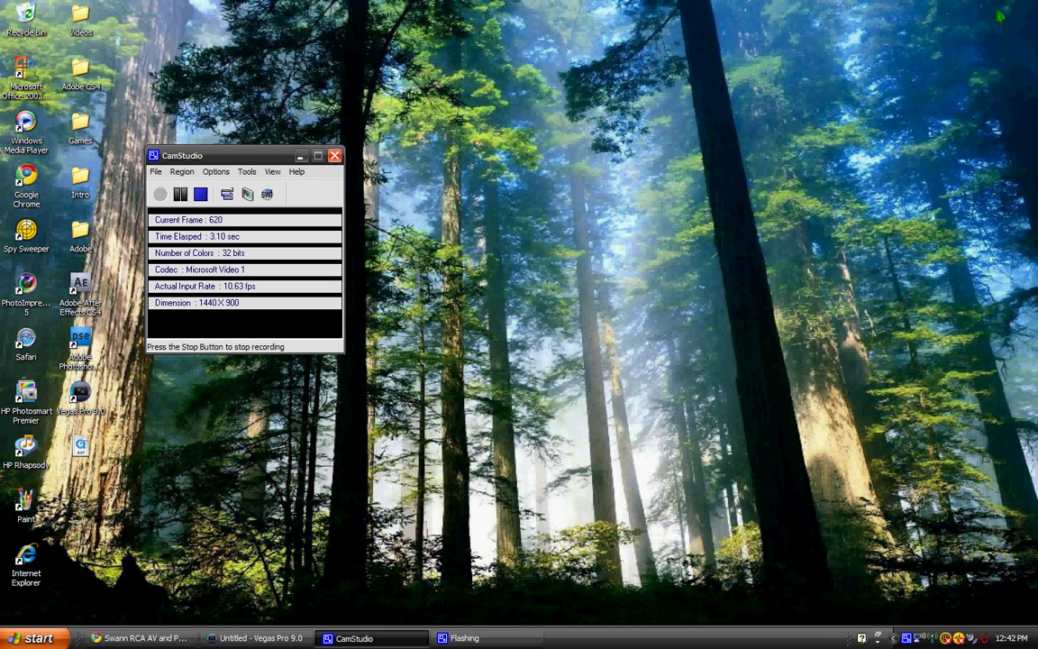
click(306, 157)
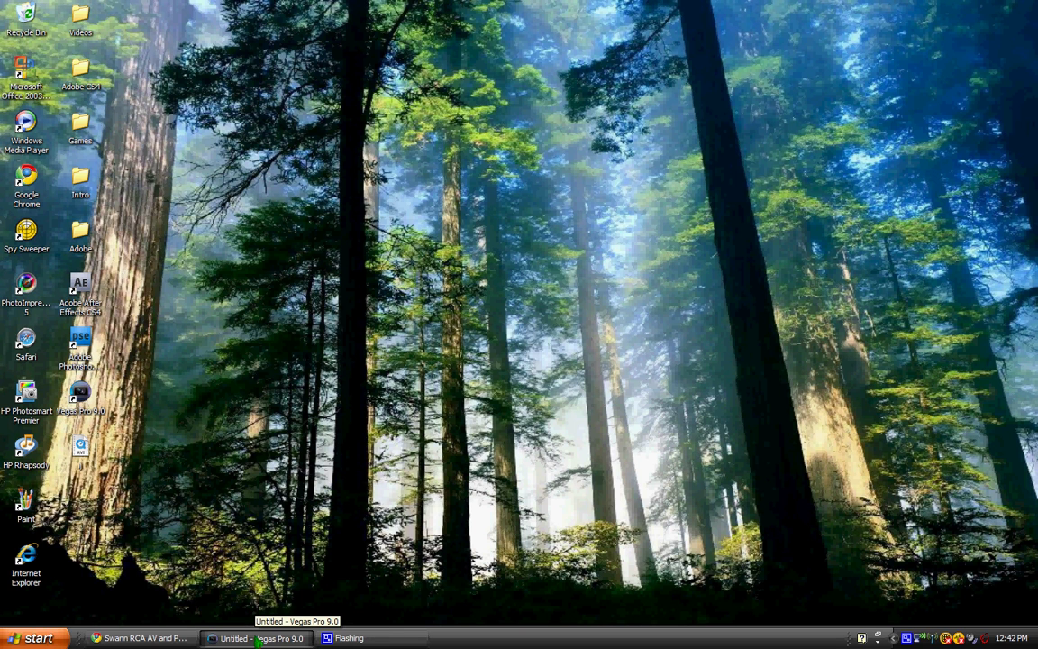
click(259, 640)
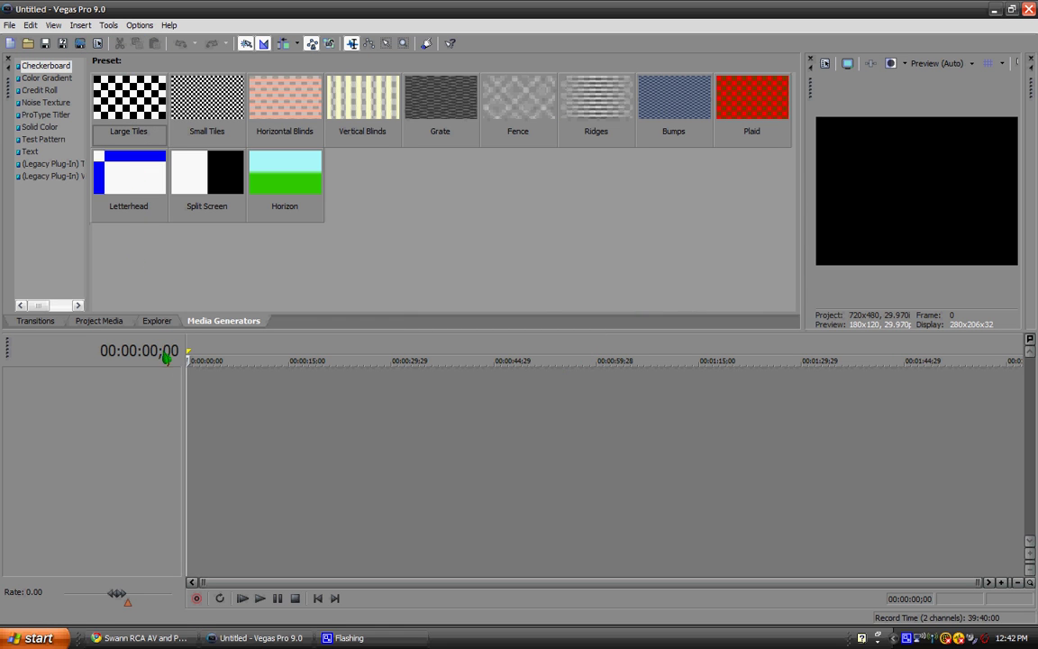
- Insert two empty video tracks on the timeline
right_click(249, 399)
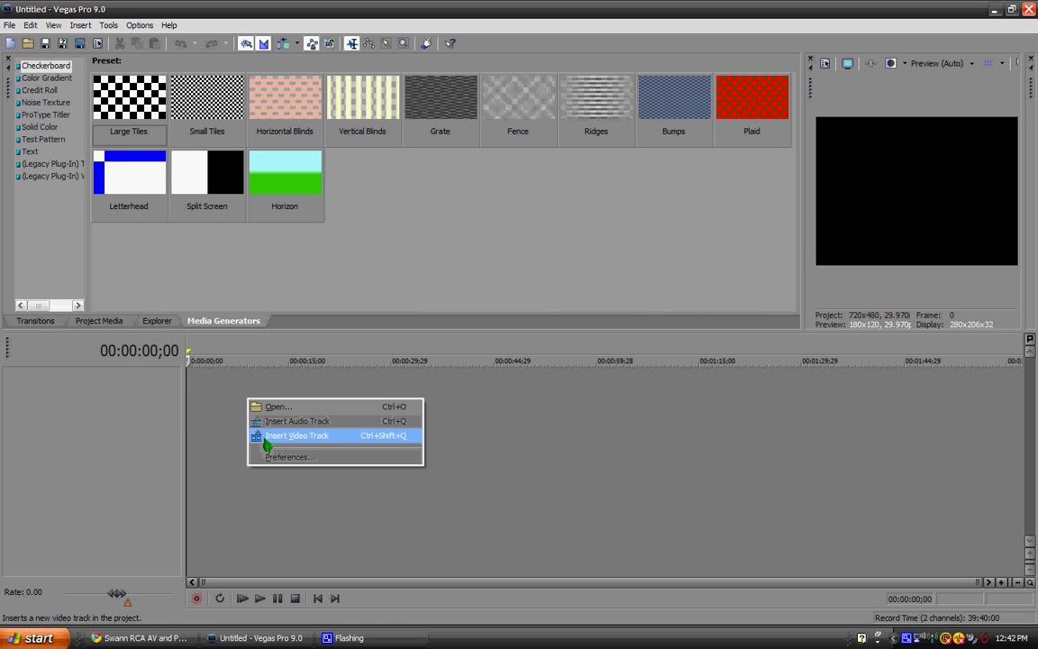
click(262, 436)
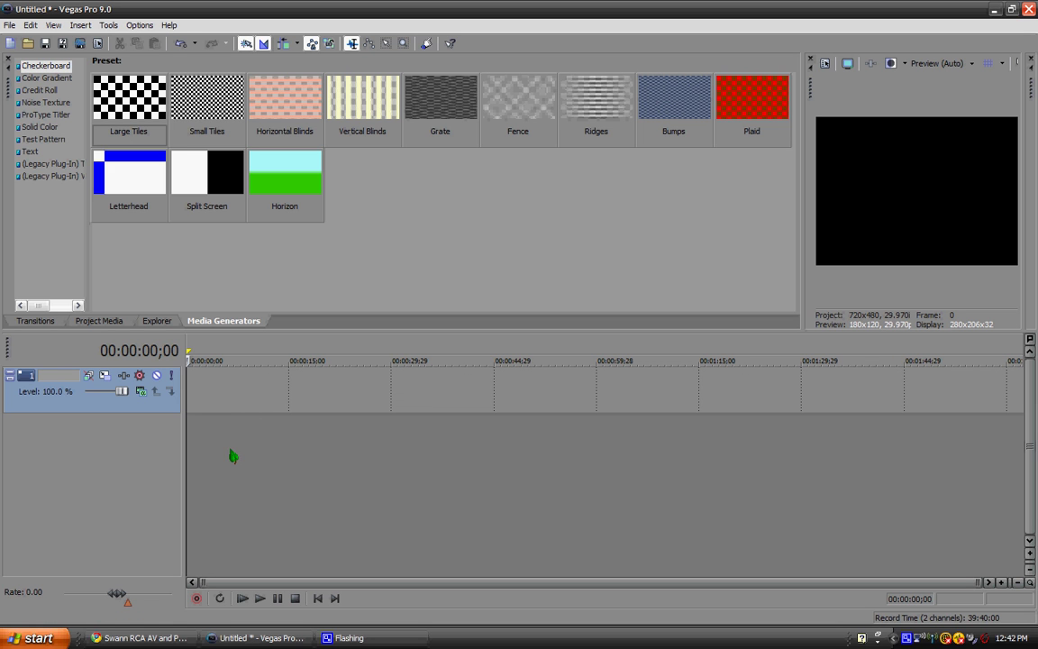
right_click(231, 451)
click(253, 492)
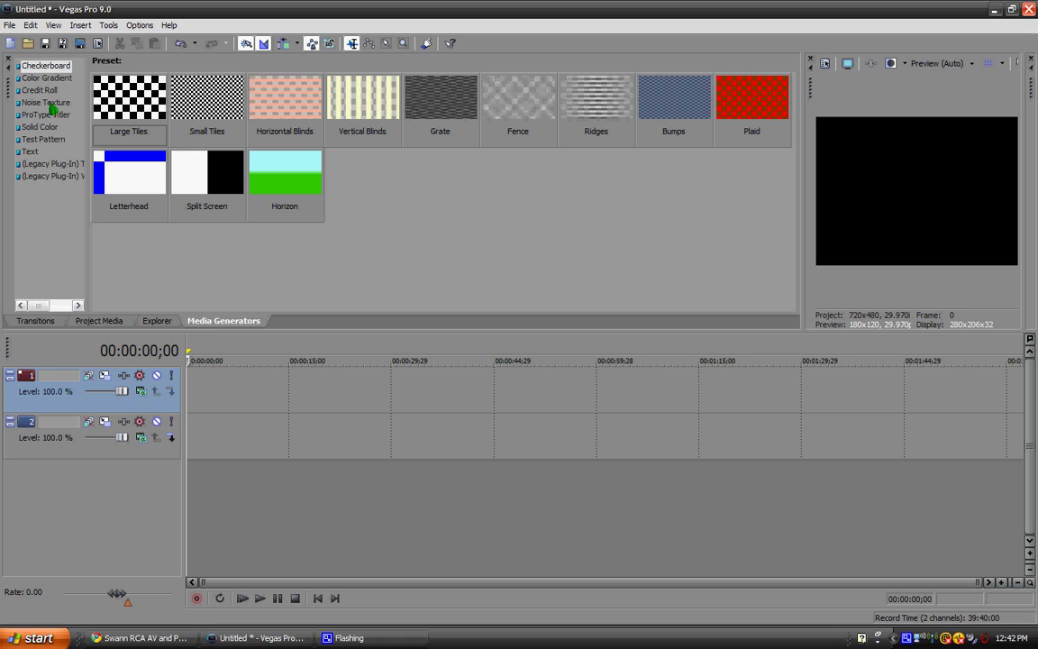
- Drop the Standard Turbulence noise texture at the start of track 1 and close the generator dialog
click(51, 105)
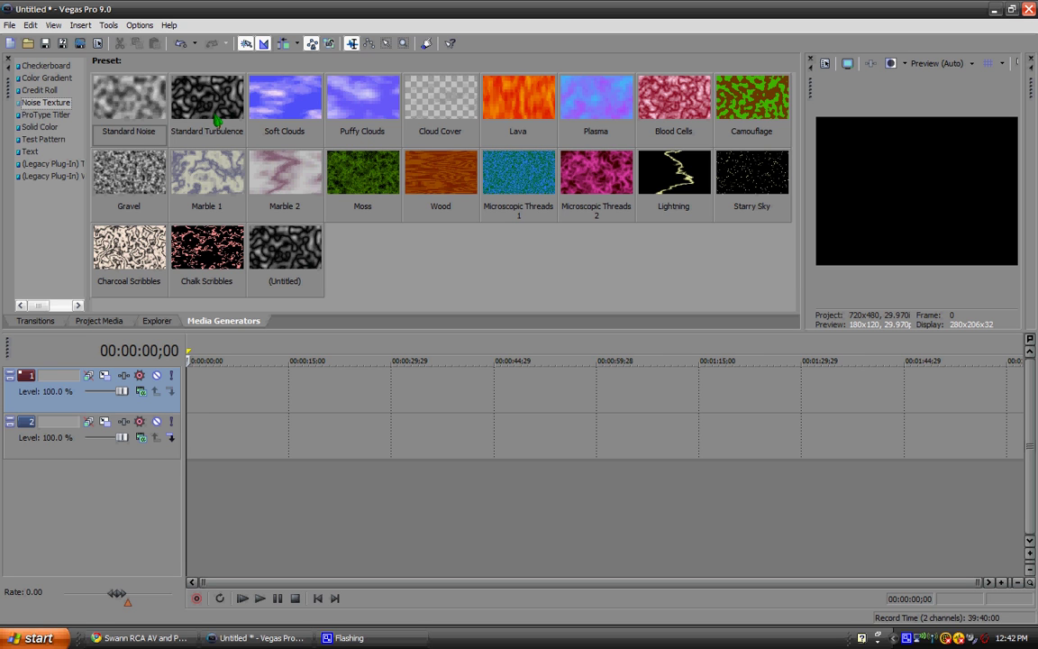
drag(216, 120, 207, 355)
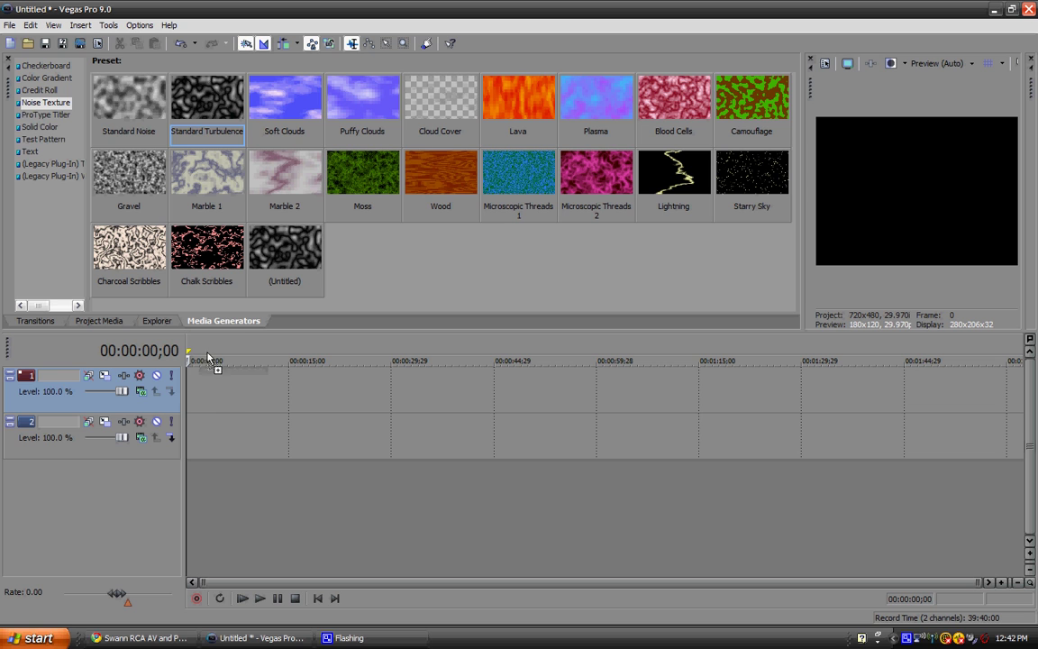
drag(212, 403, 190, 402)
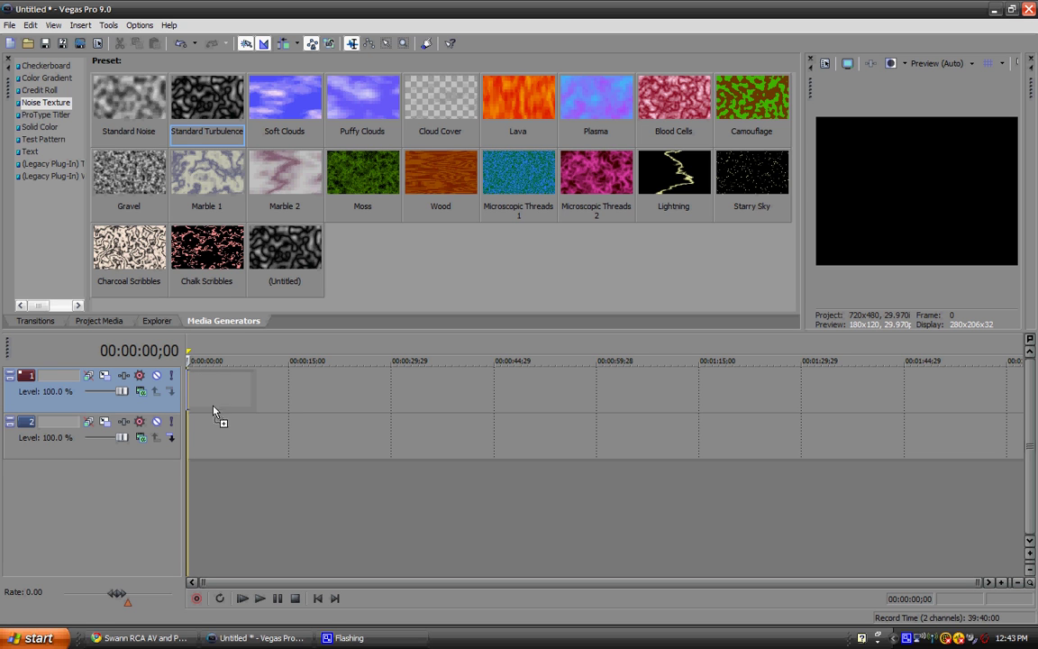
drag(243, 403, 213, 389)
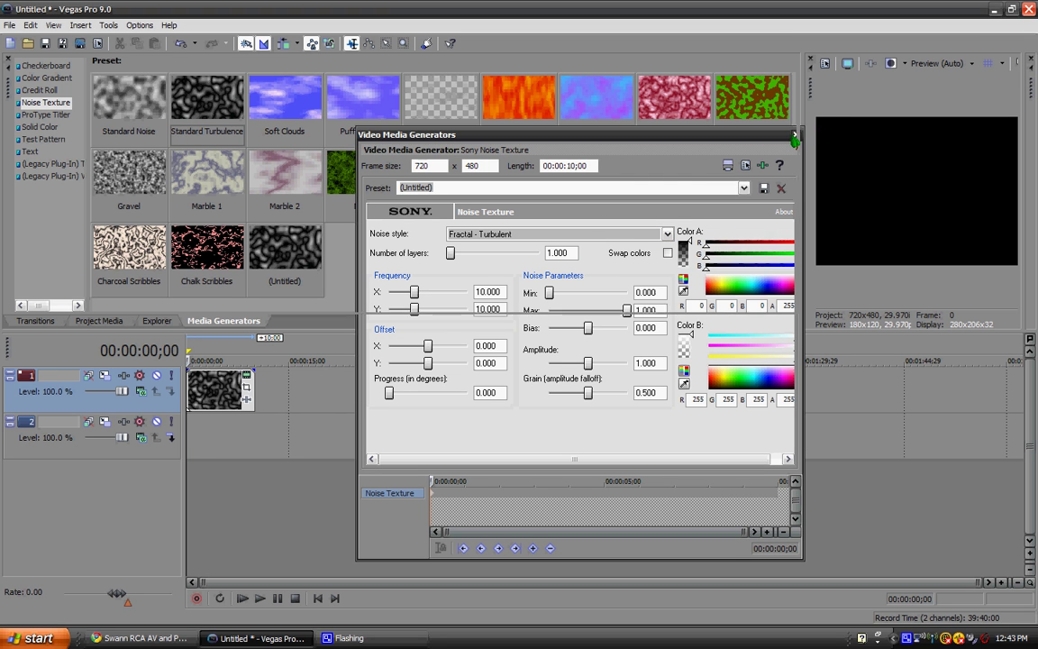
click(796, 135)
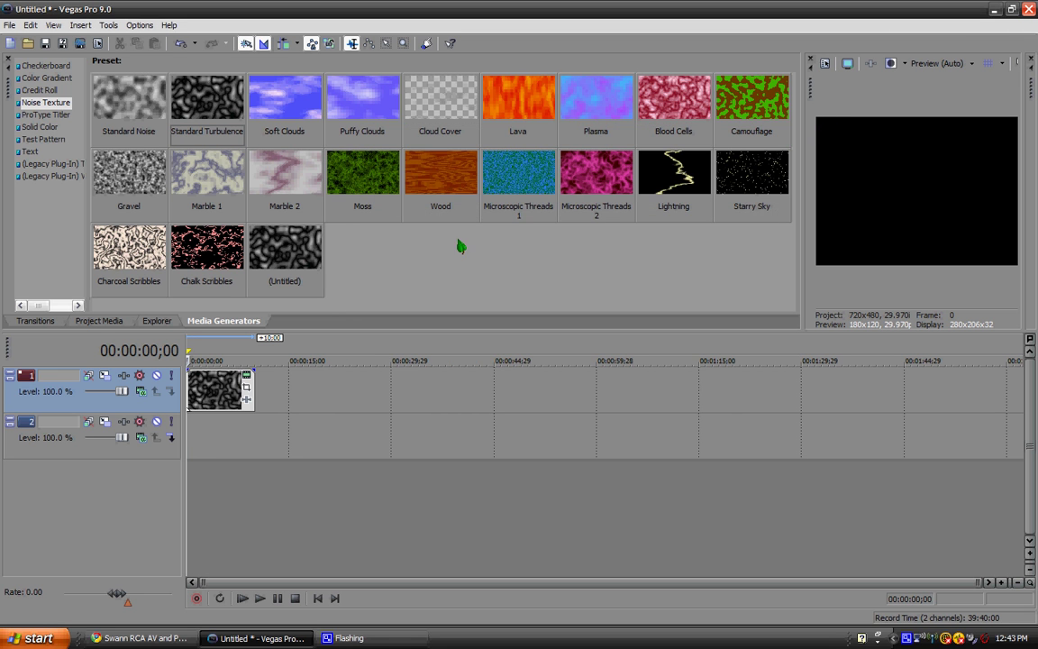
click(206, 440)
- Insert a text clip on track 2 reading 'trygaming' in the Jenkins v2.0 font
right_click(295, 451)
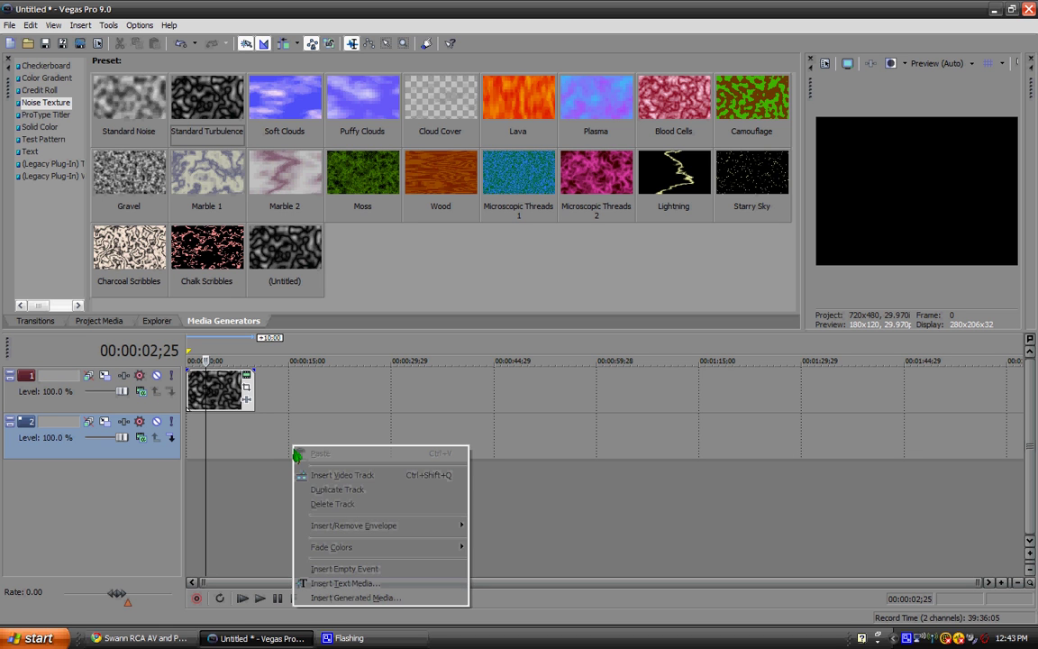
click(326, 584)
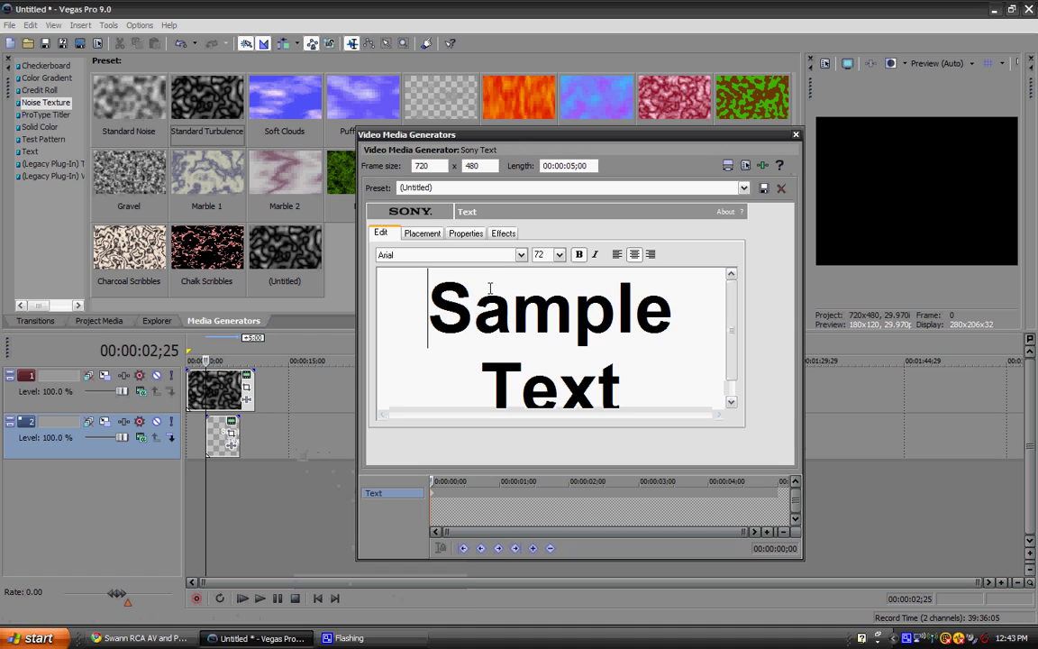
key(ctrl+a)
text(Text)
key(ctrl+z)
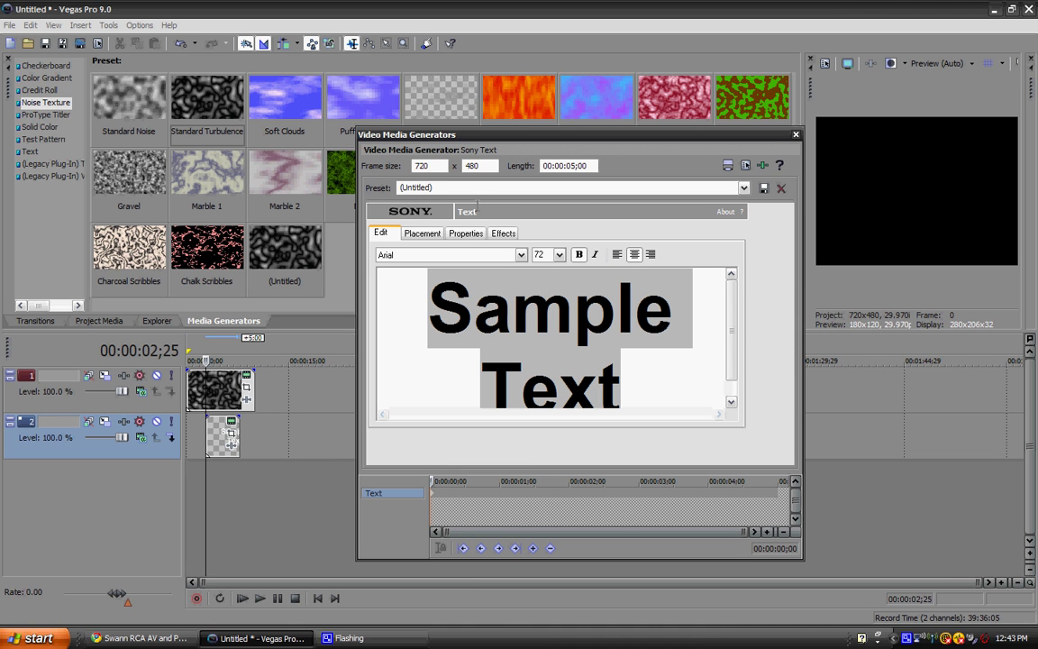
text(trygaming)
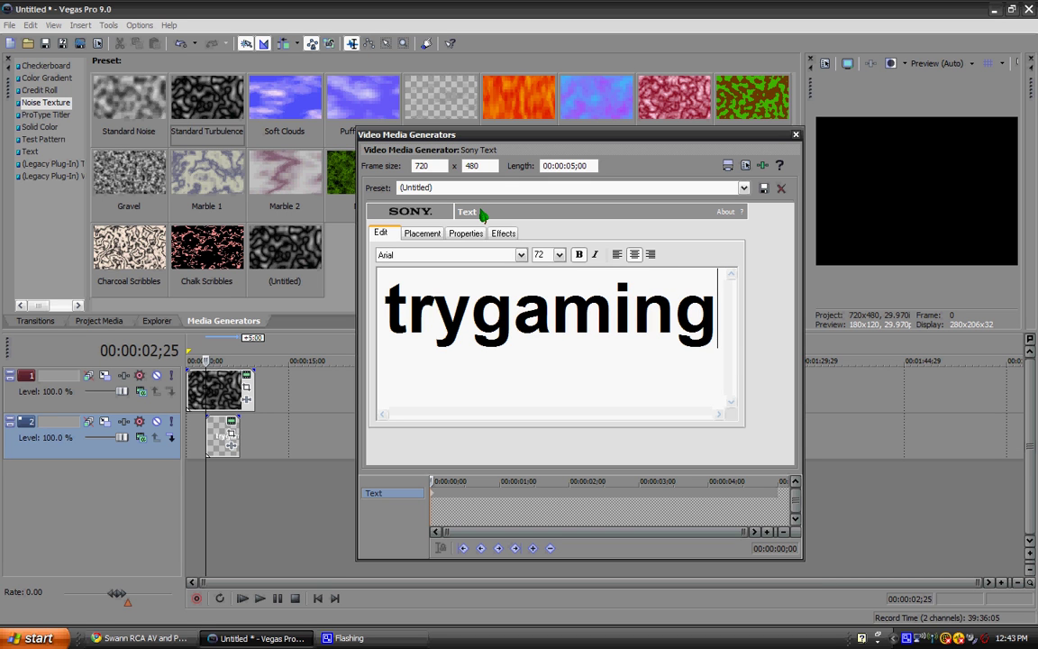
click(521, 256)
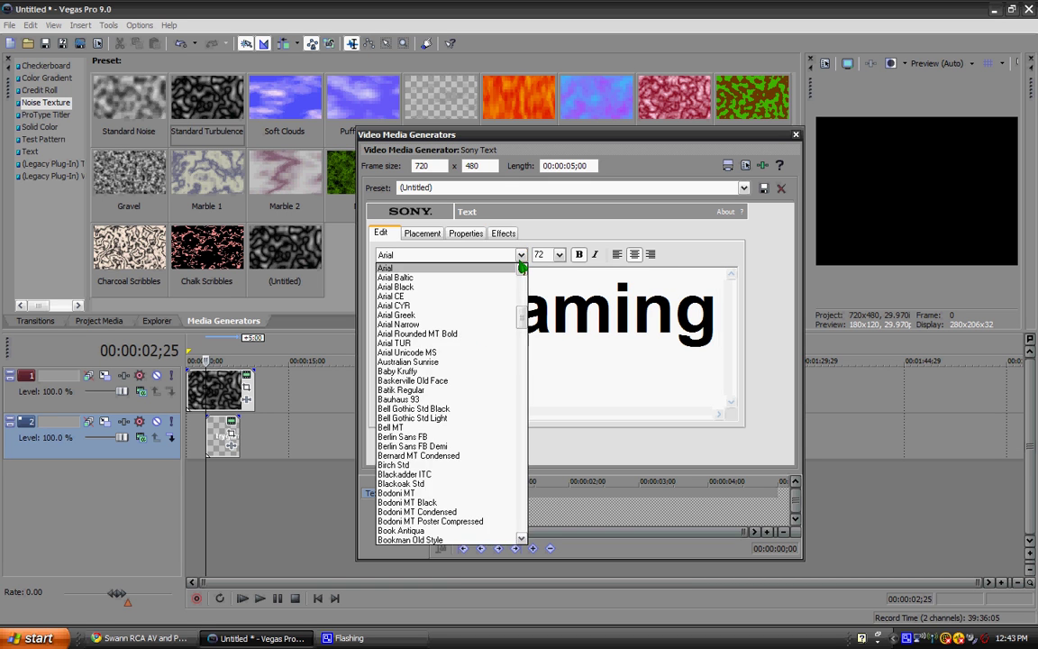
text(je)
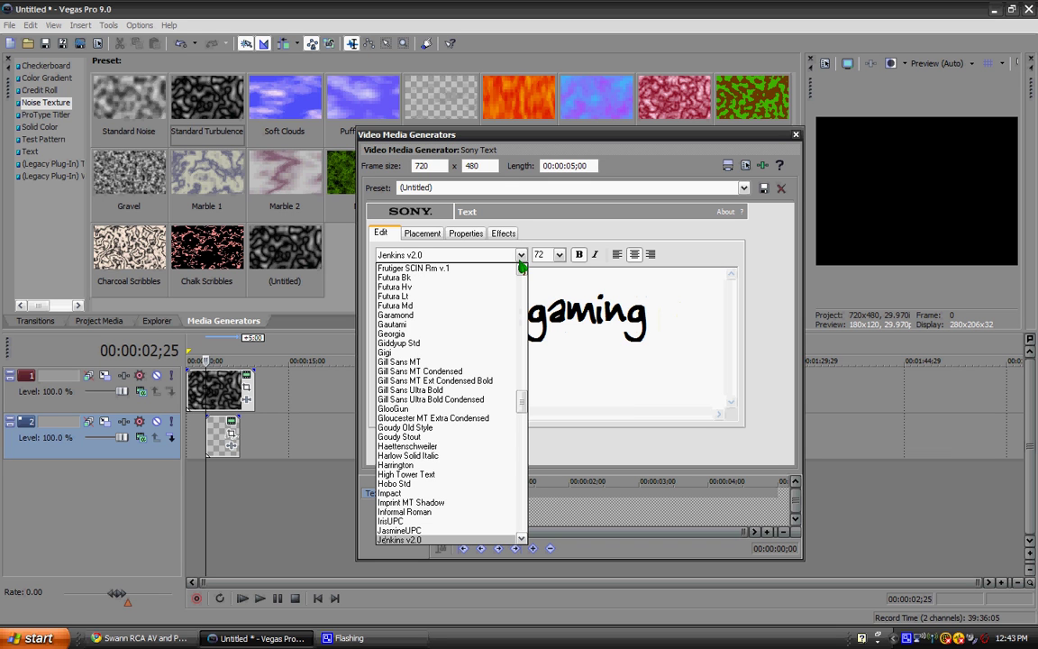
key(Return)
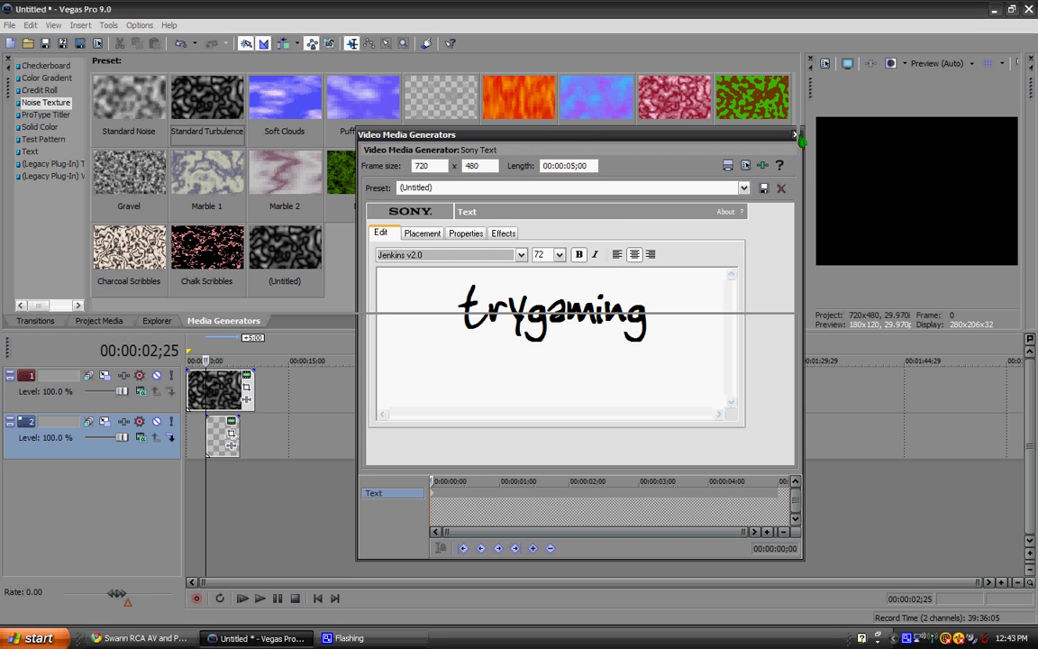
click(796, 135)
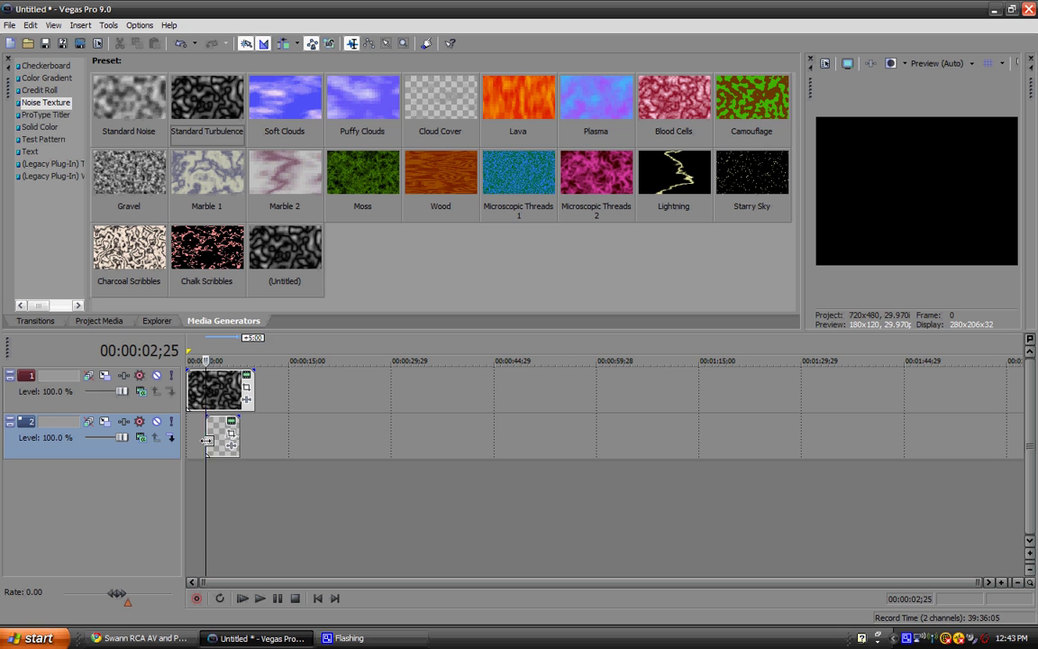
- Extend the text clip back to the timeline start and set track 1's compositing mode to Dodge
drag(206, 437, 255, 433)
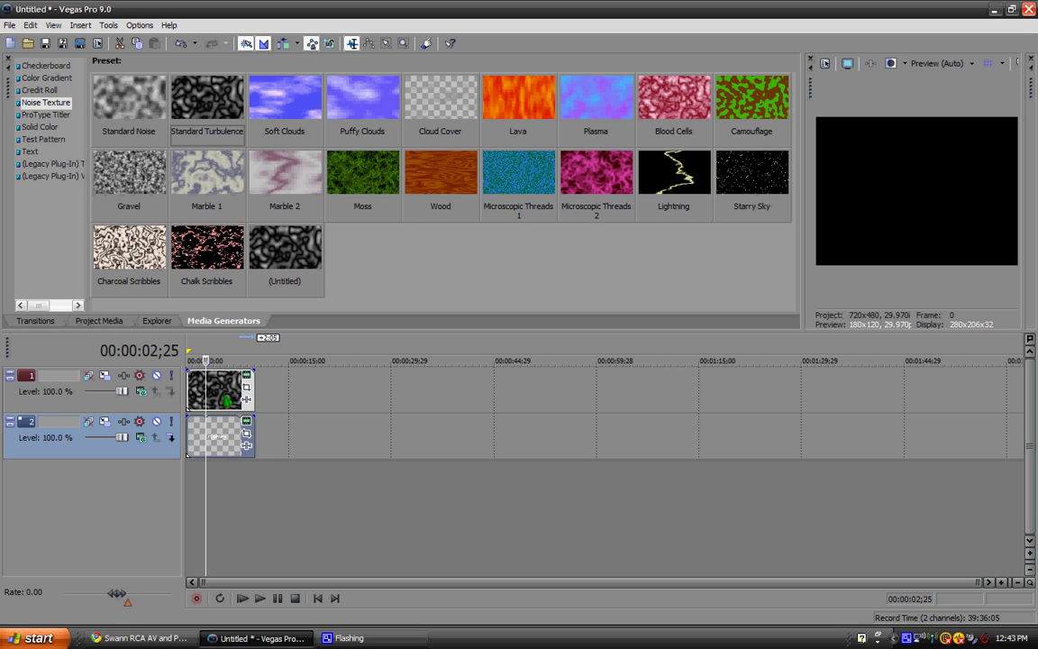
click(144, 393)
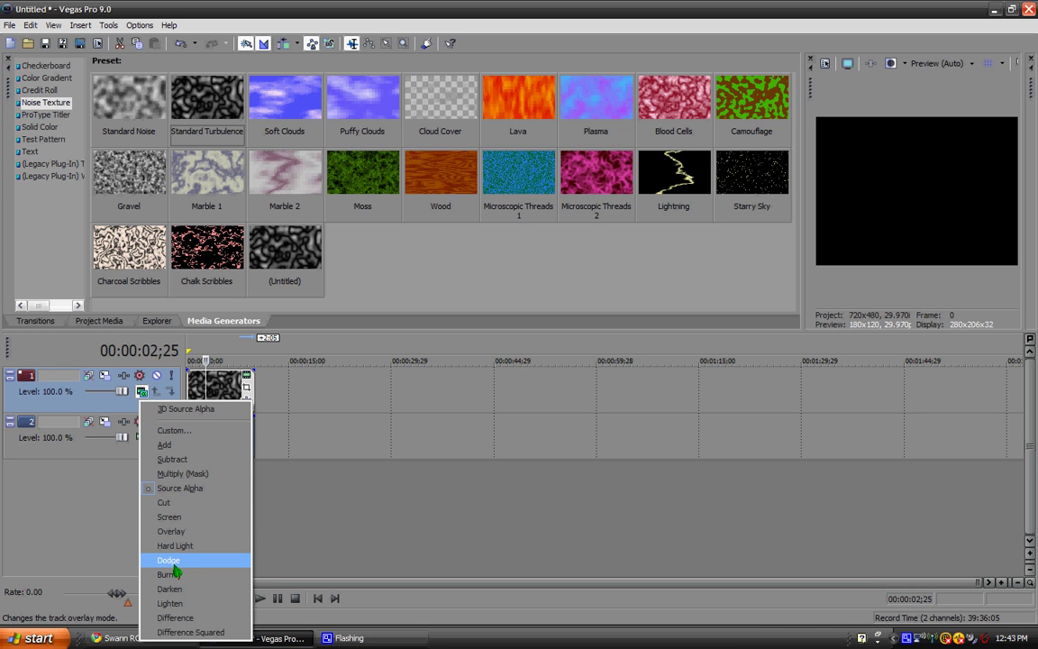
click(171, 561)
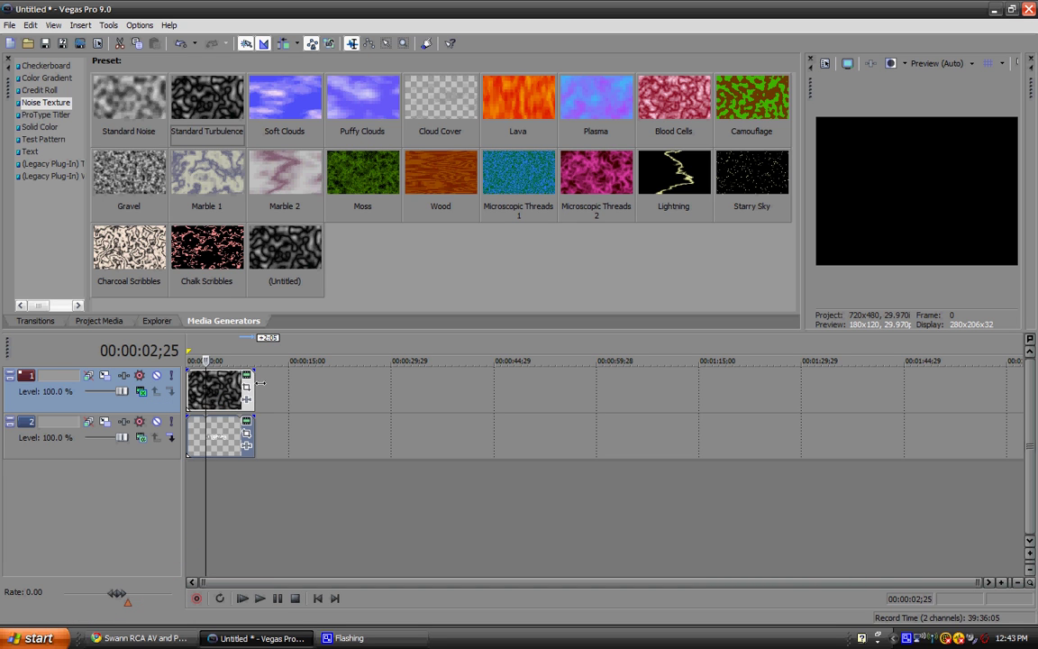
key(ctrl+Home)
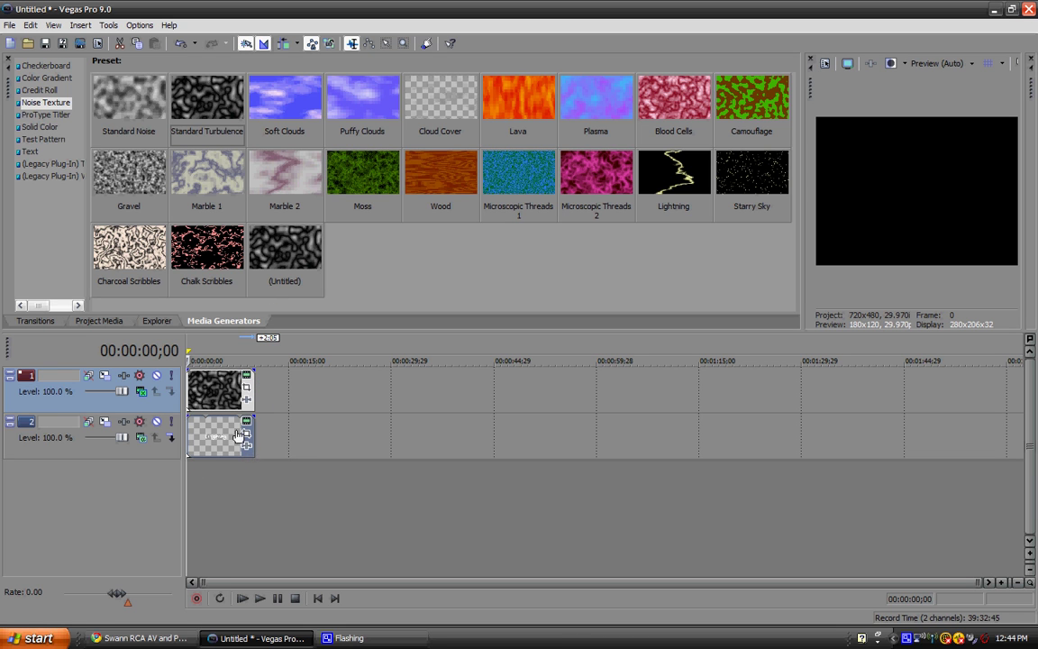
- Apply the Blue Glow Everywhere preset to the text event with glow percent 0.538 and intensity 3.484
click(80, 27)
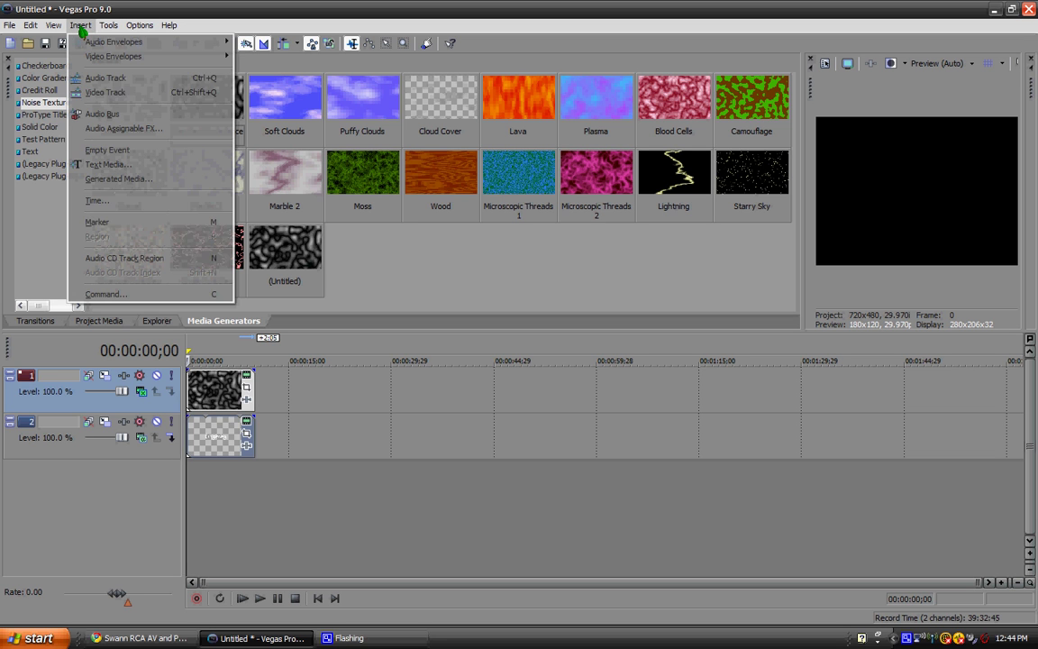
mouse_move(53, 25)
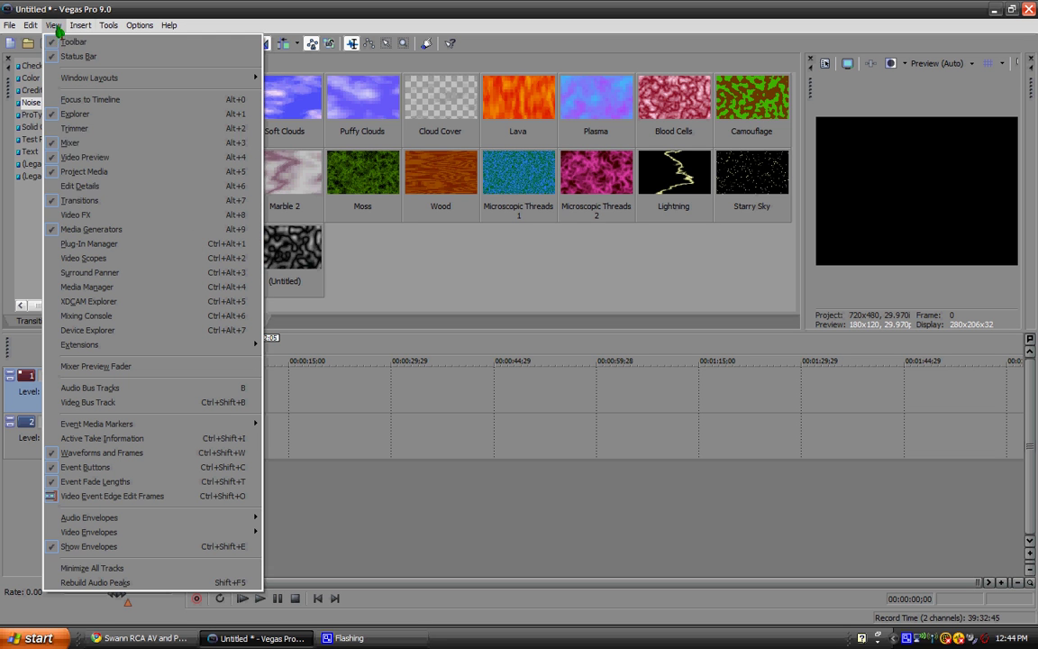
click(78, 215)
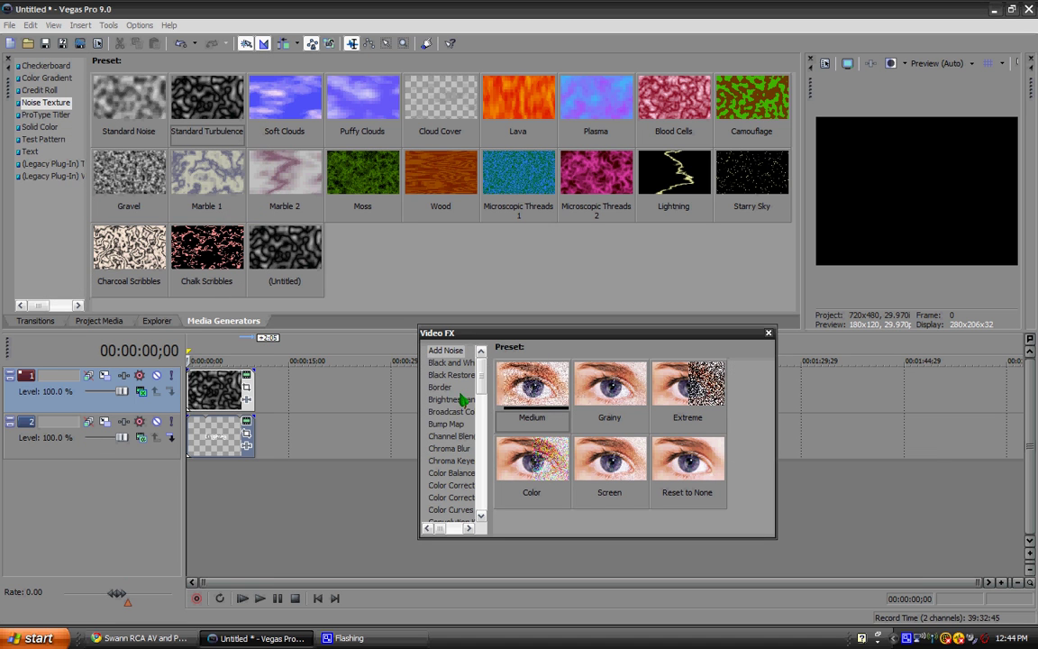
scroll(482, 417, down, 4)
scroll(482, 422, down, 2)
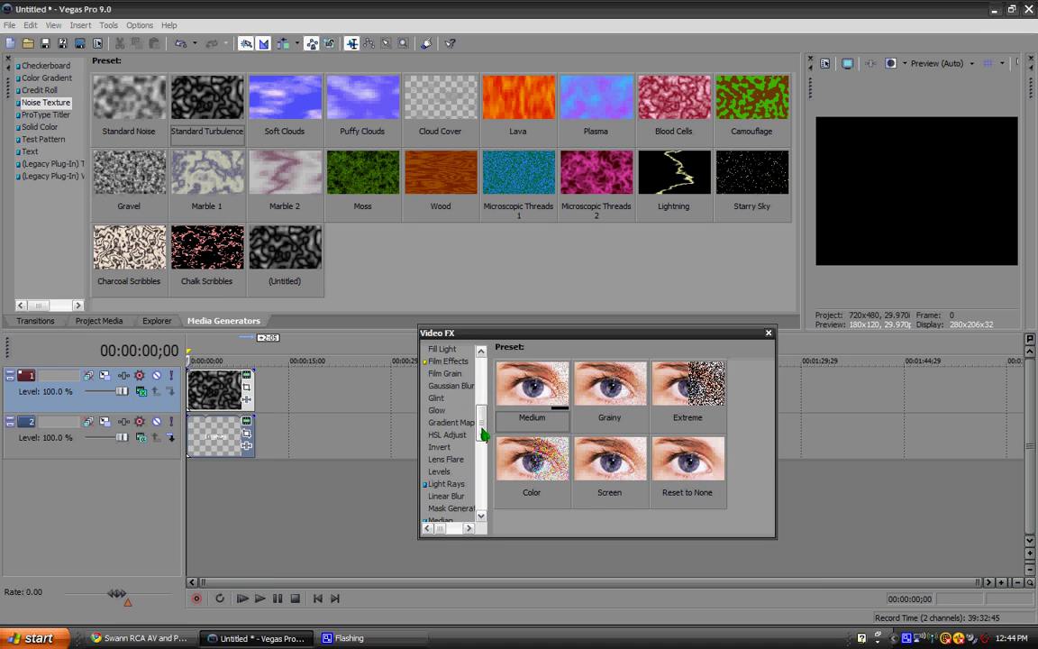
click(436, 411)
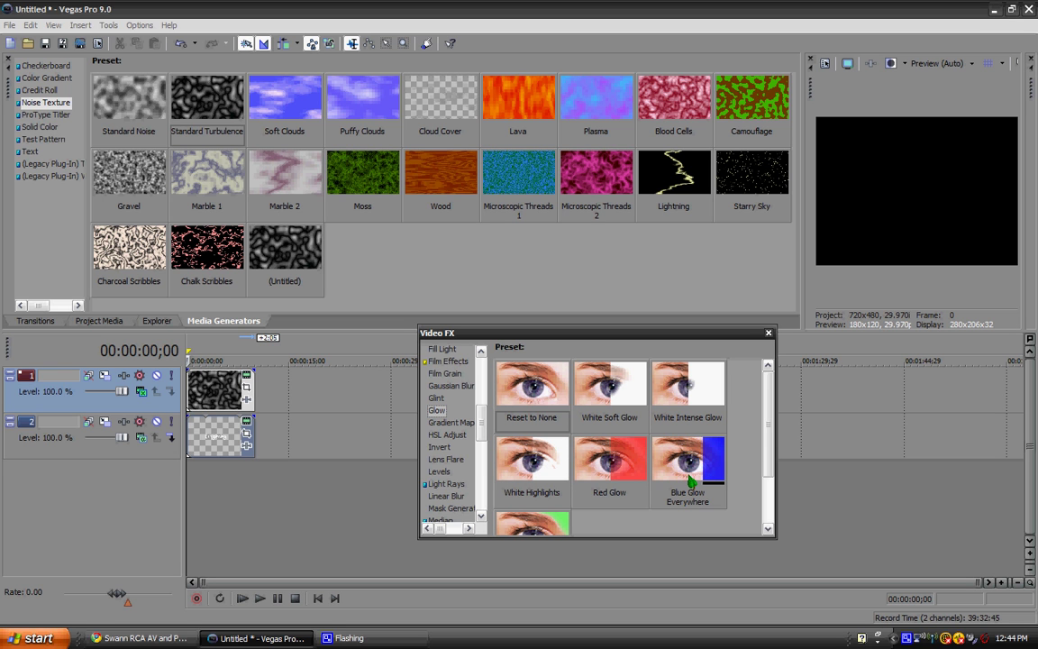
drag(689, 482, 213, 436)
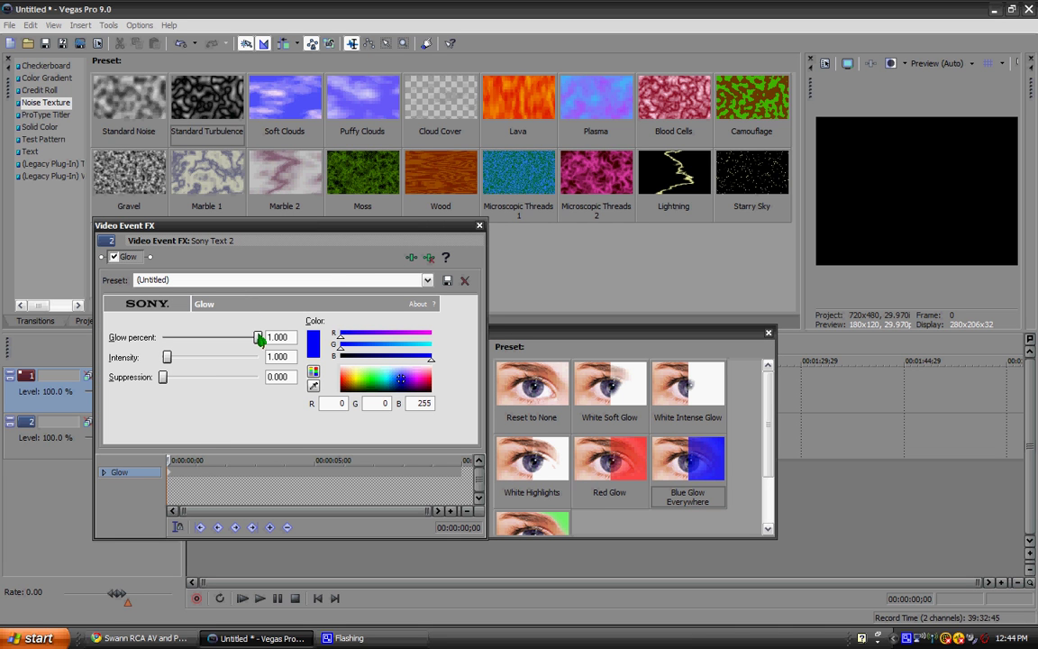
drag(260, 339, 216, 339)
drag(167, 364, 178, 366)
- Close the glow and Video FX windows, then play the title from the start and pause
click(479, 226)
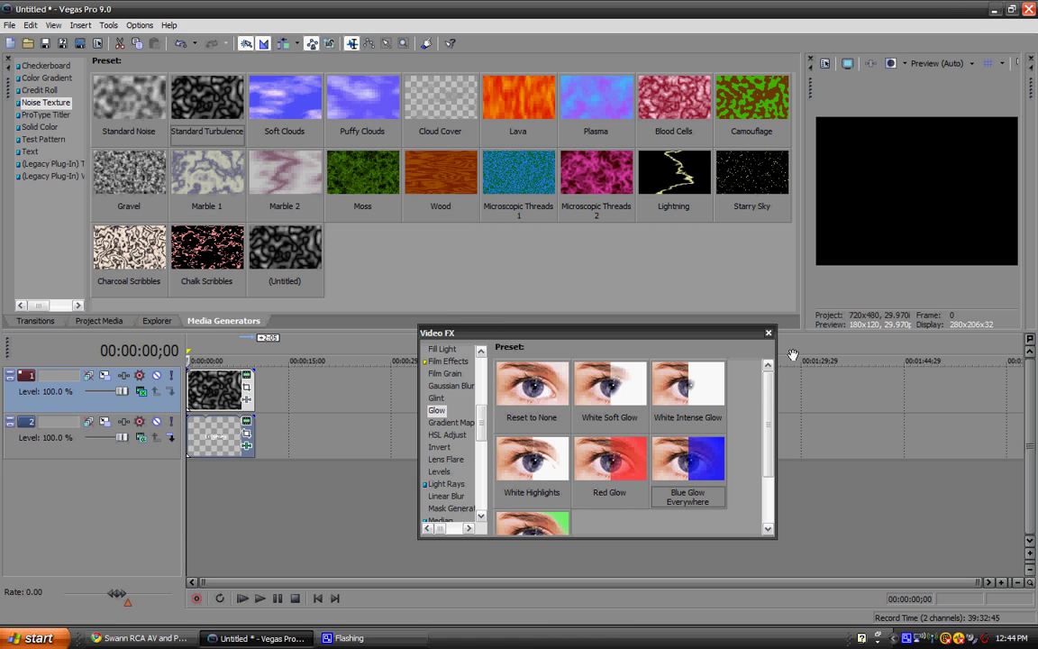
click(769, 334)
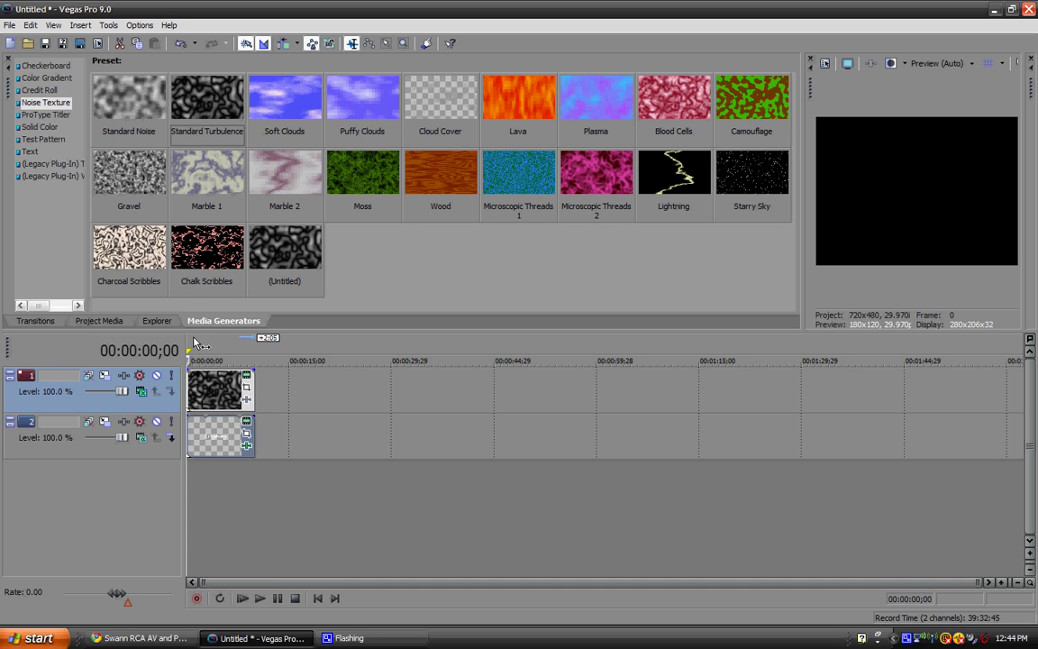
click(197, 389)
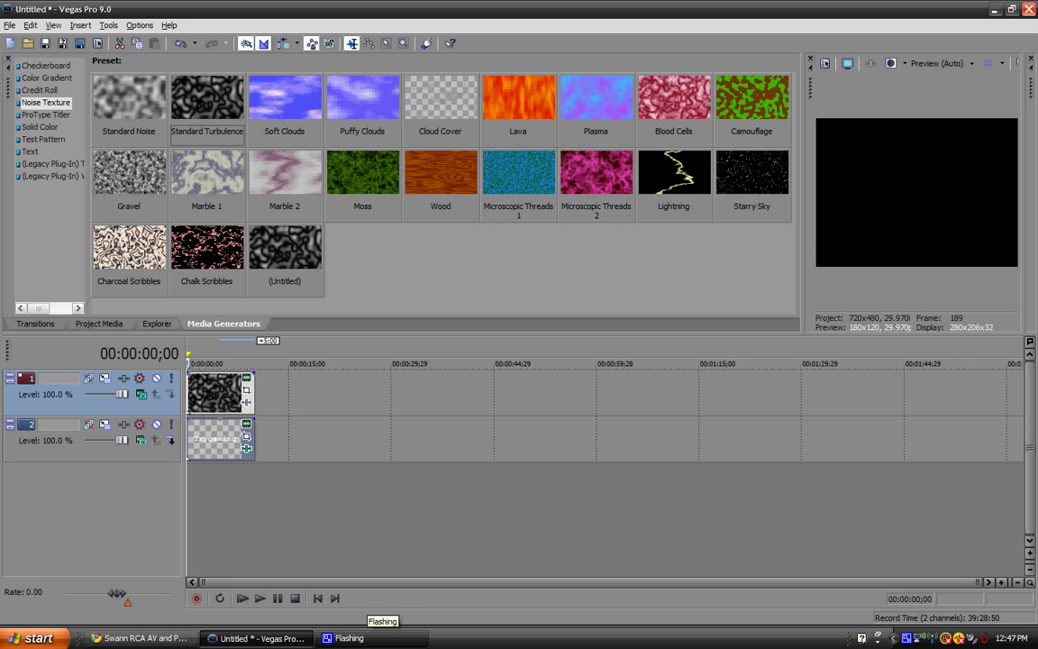
click(351, 638)
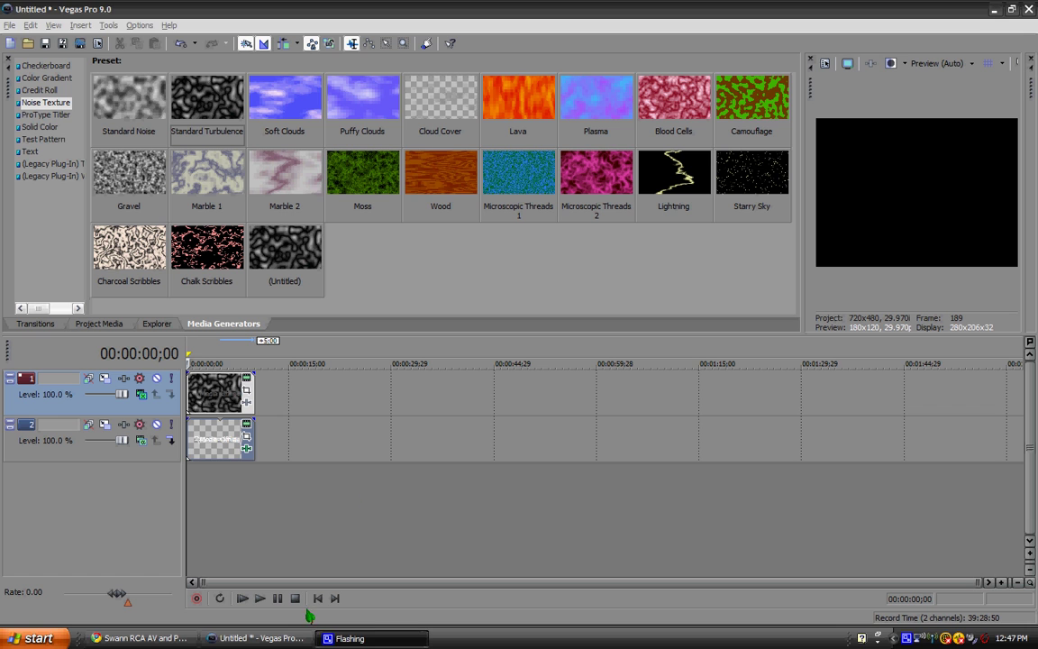
click(257, 638)
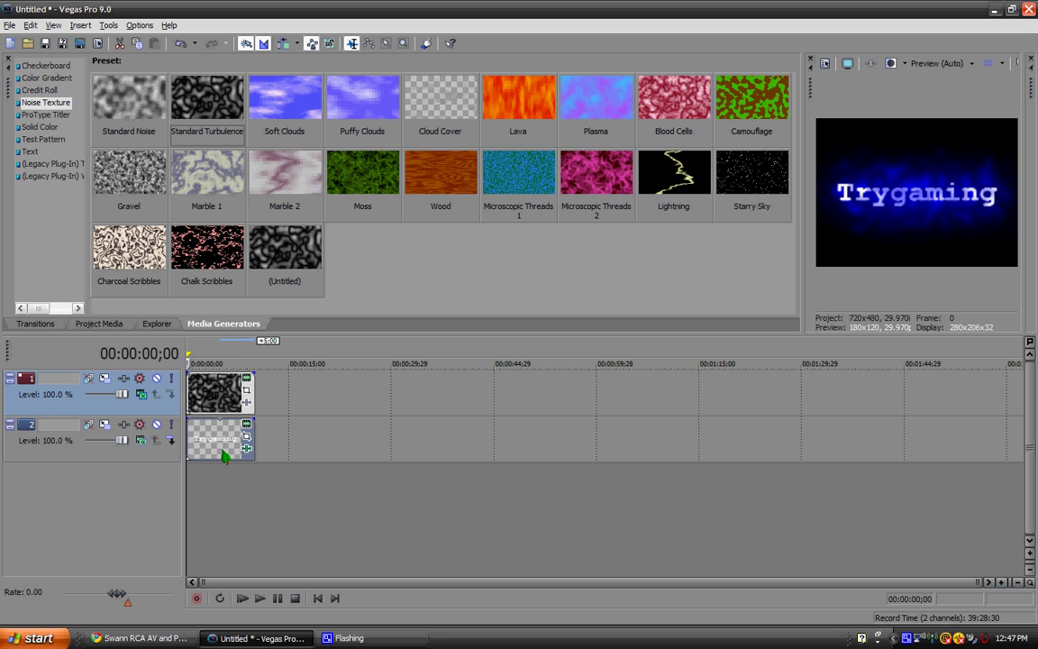
click(259, 600)
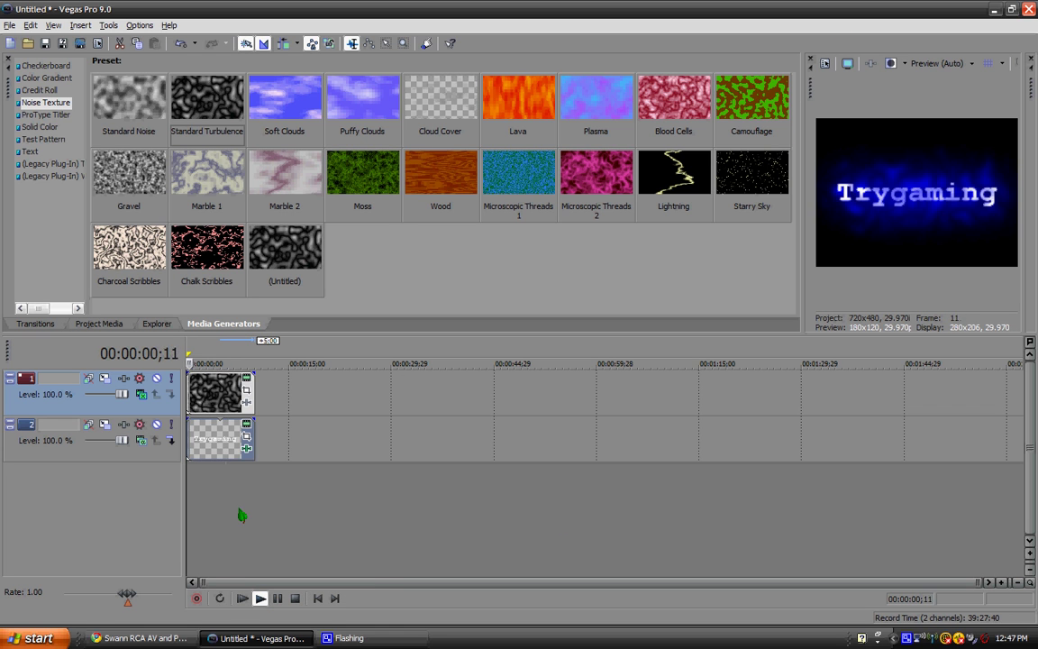
key(Return)
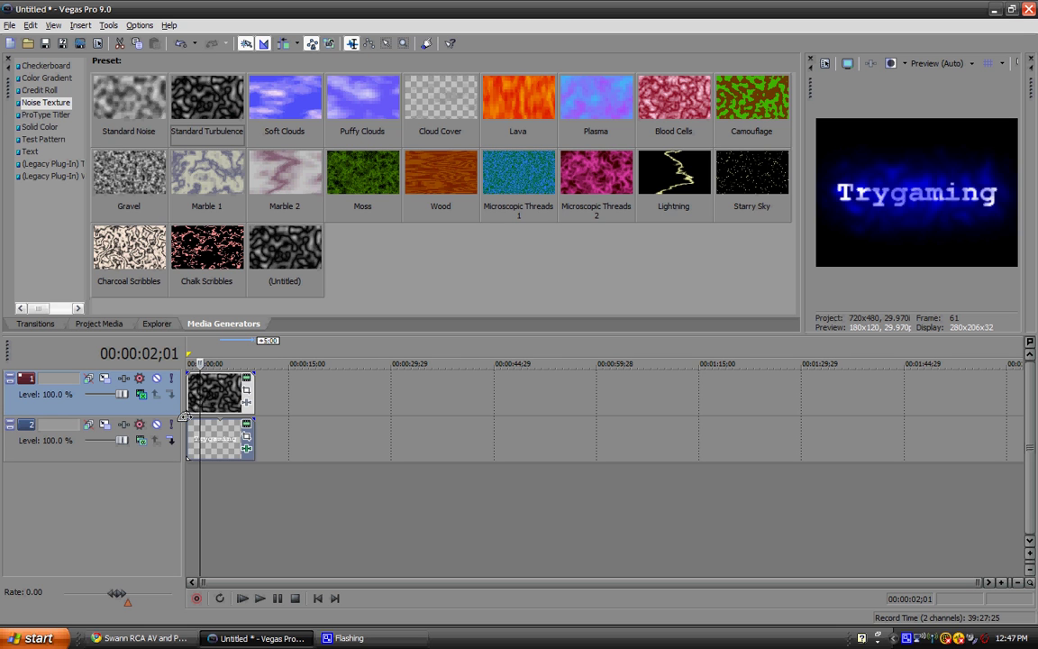
- Add a short fade-in to the text clip and set track 2 to 3D Source Alpha compositing
drag(188, 420, 195, 420)
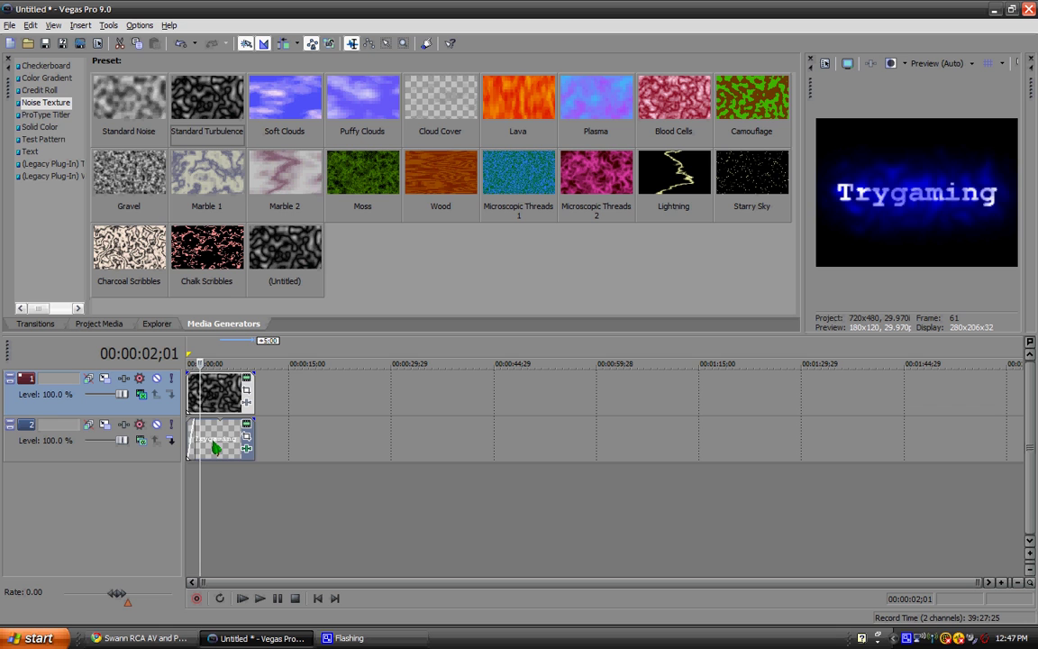
click(144, 440)
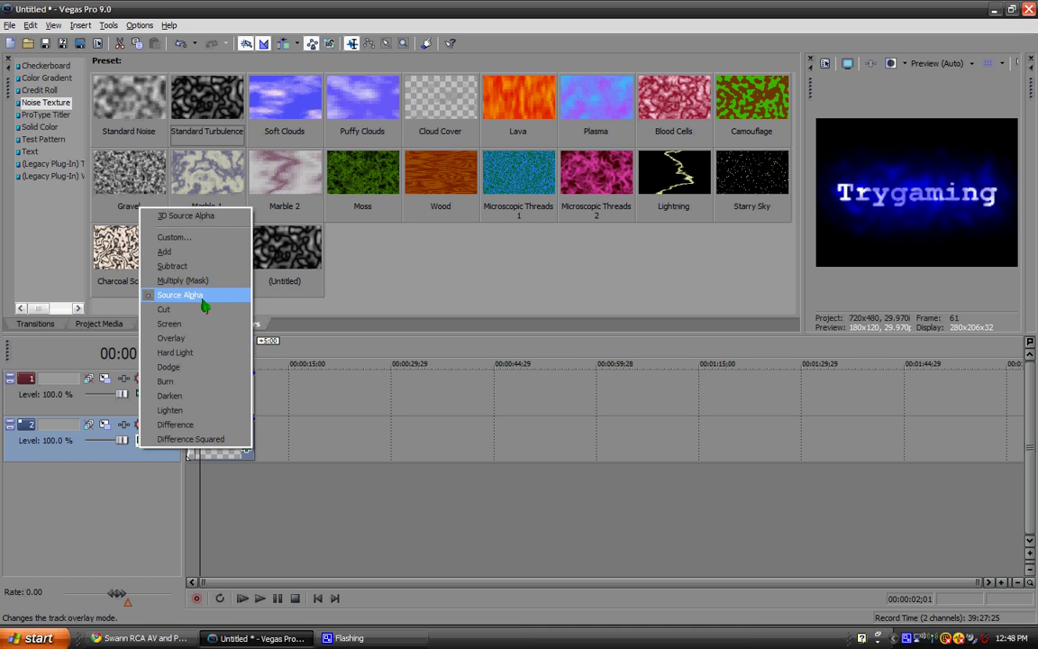
click(224, 217)
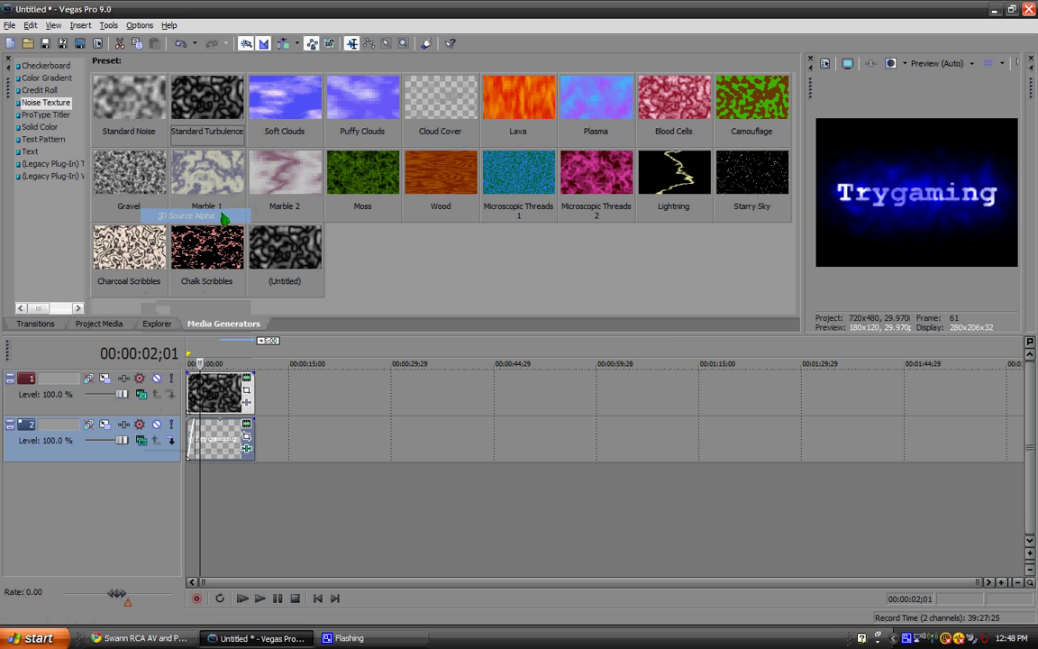
- Open track 2's Track Motion window and briefly preview the project
click(105, 424)
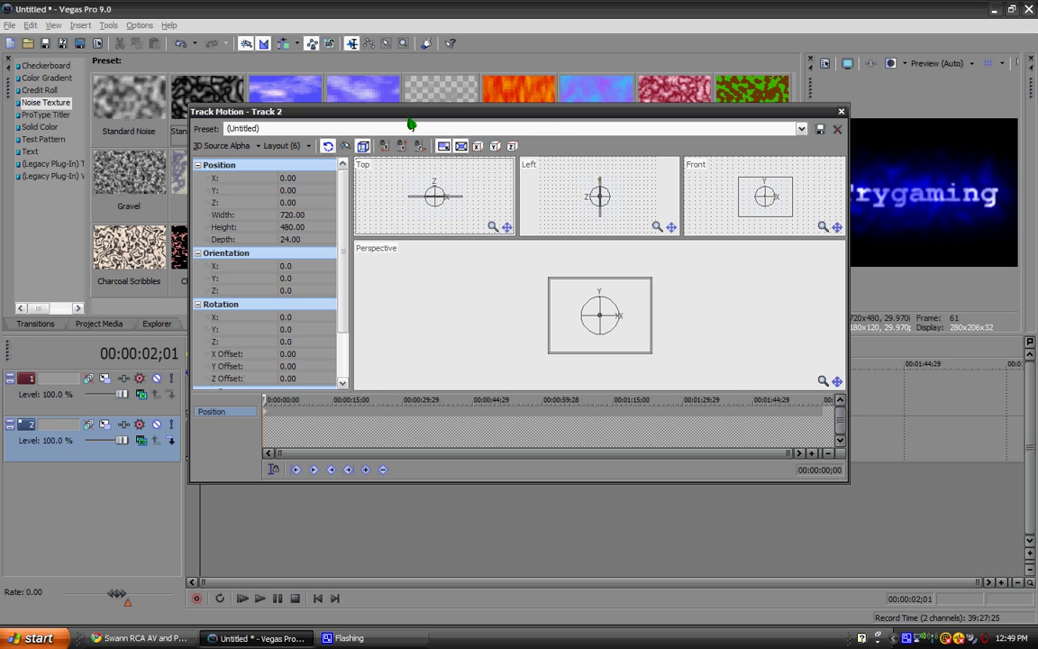
drag(411, 125, 505, 122)
click(194, 363)
key(space)
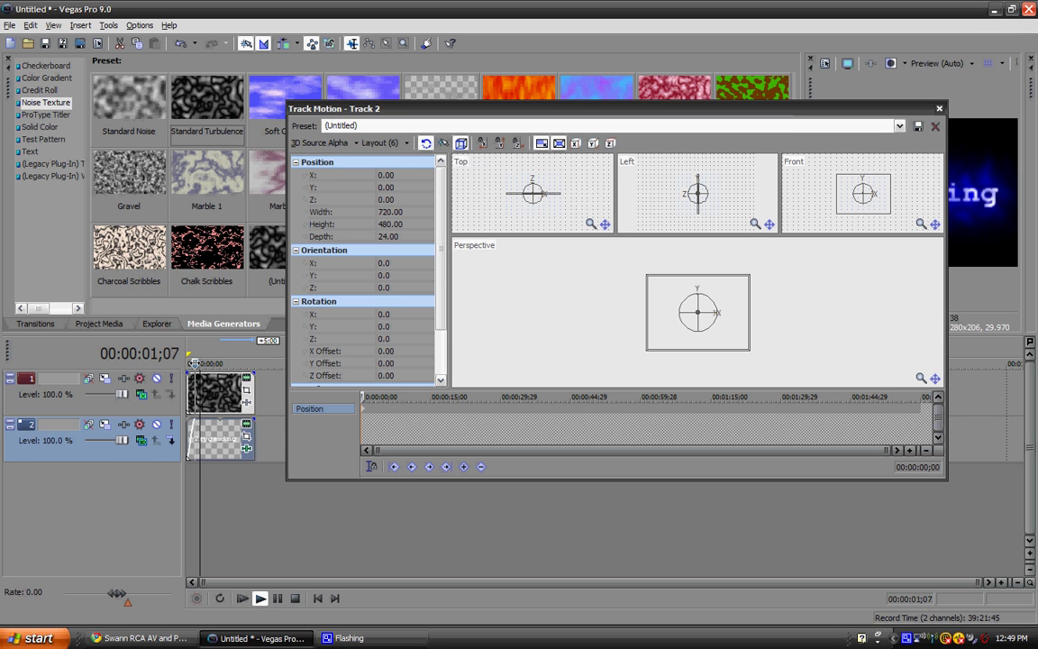
key(space)
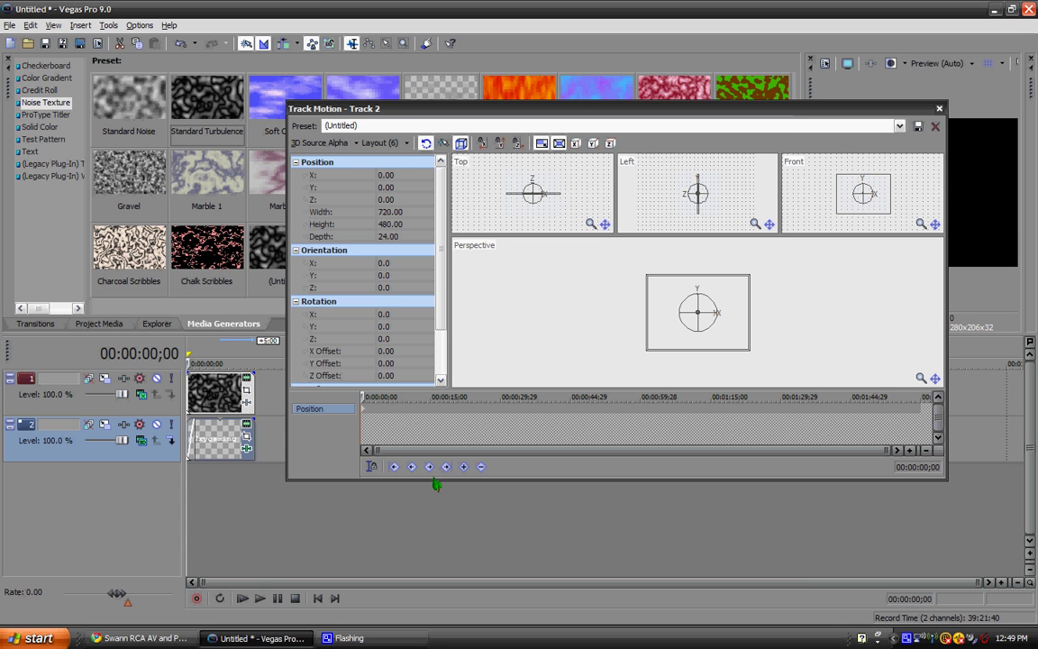
- Add a position keyframe about nine seconds in, then return the motion cursor to the start
click(362, 410)
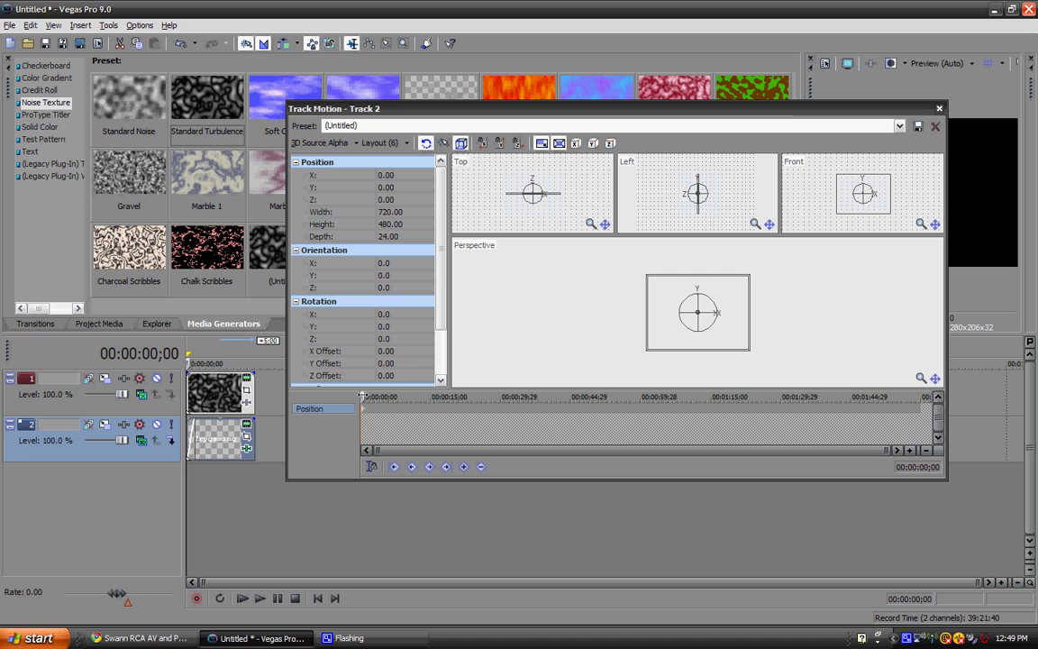
drag(362, 397, 406, 382)
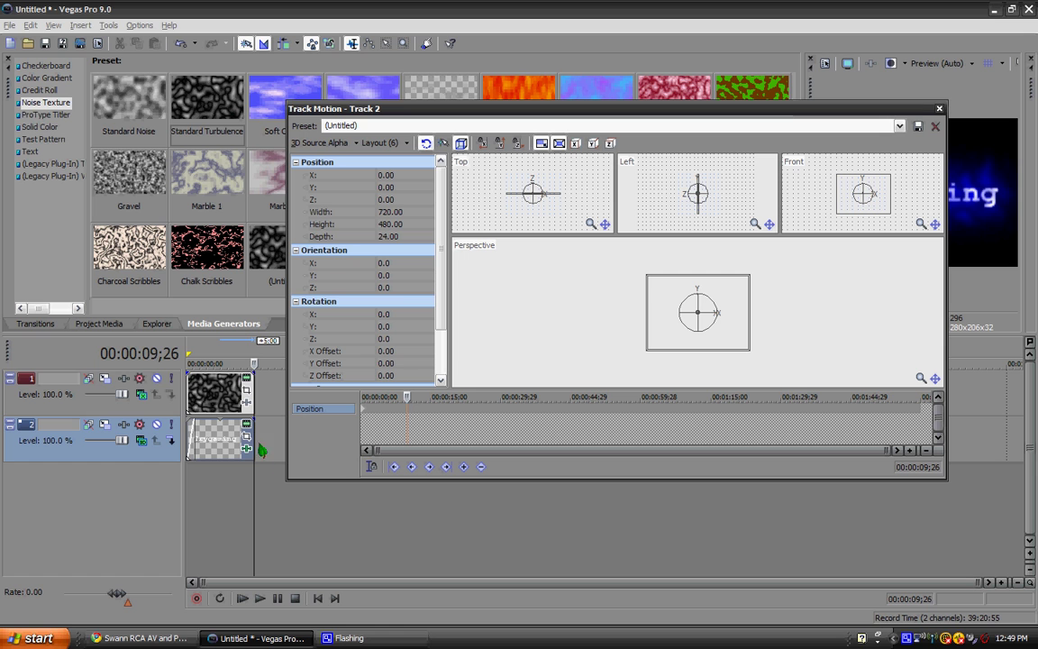
click(464, 466)
drag(407, 397, 322, 402)
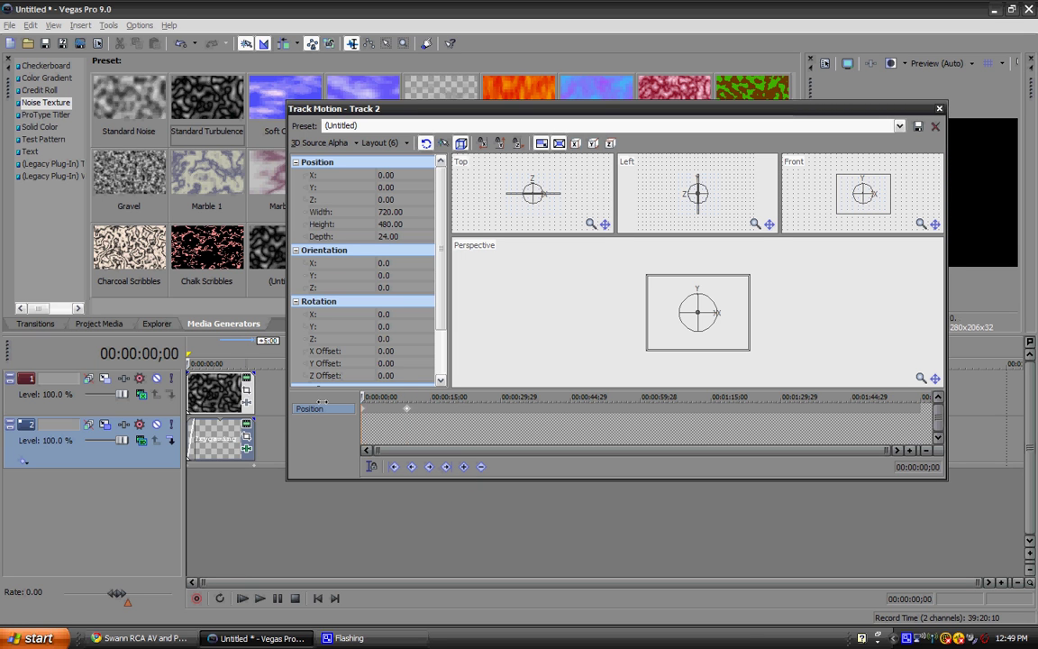
- Rotate track 2's frame so Y orientation swings from 65.8 to -62.3 at 10;01
click(312, 262)
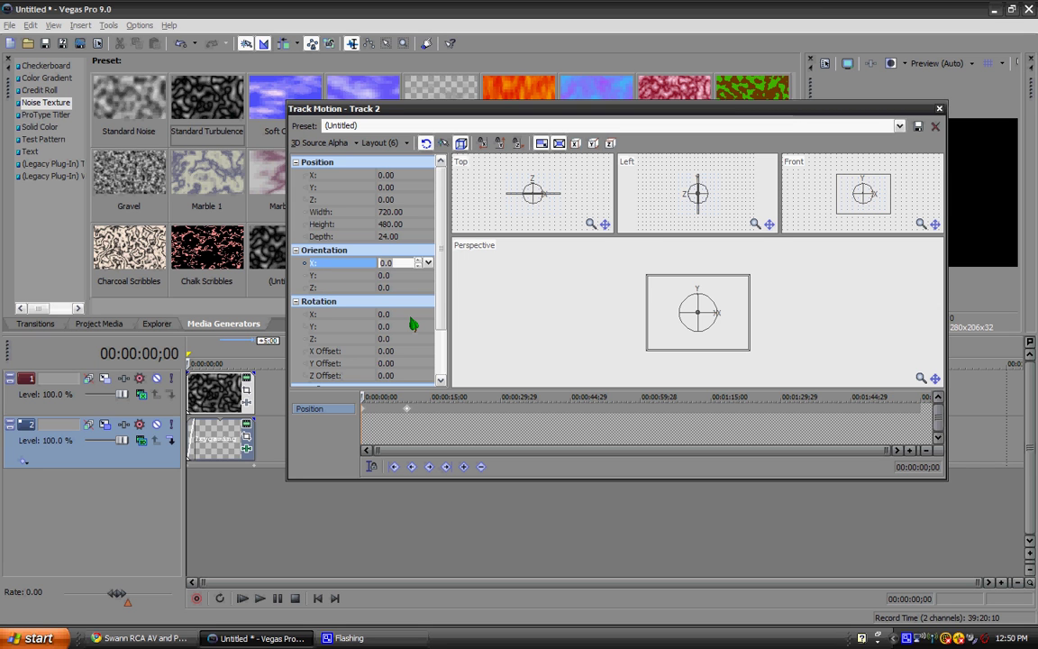
key(Return)
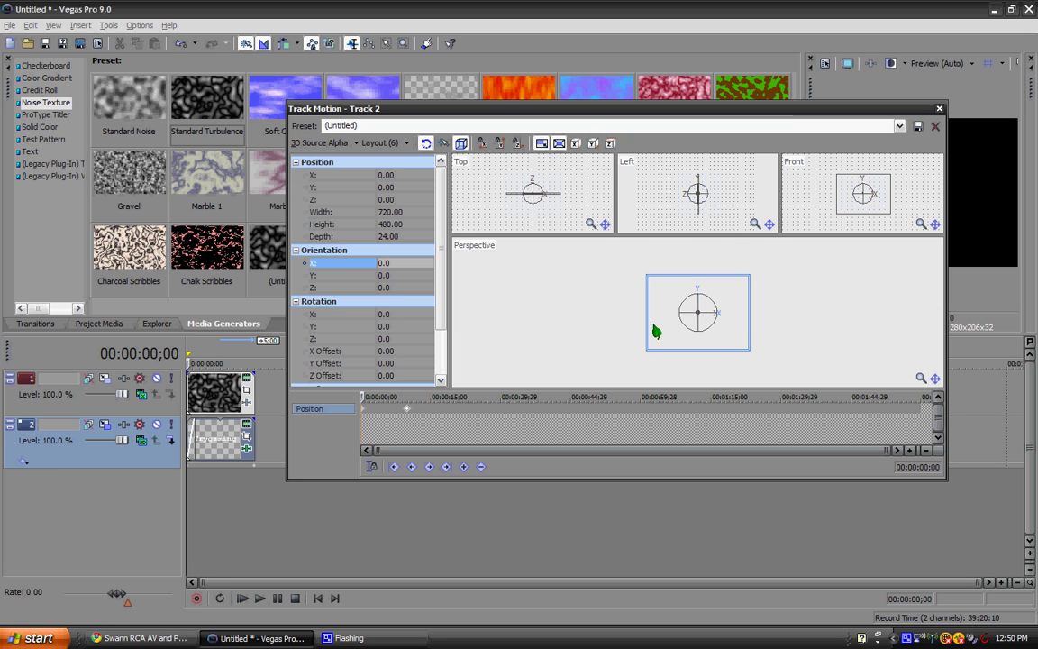
drag(710, 312, 725, 282)
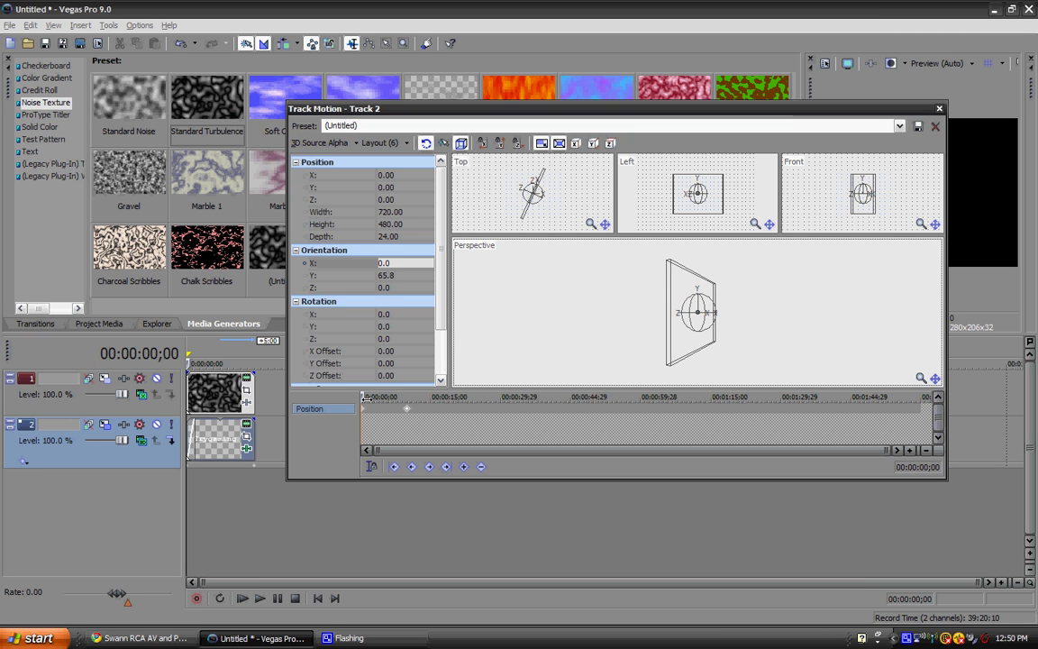
key(space)
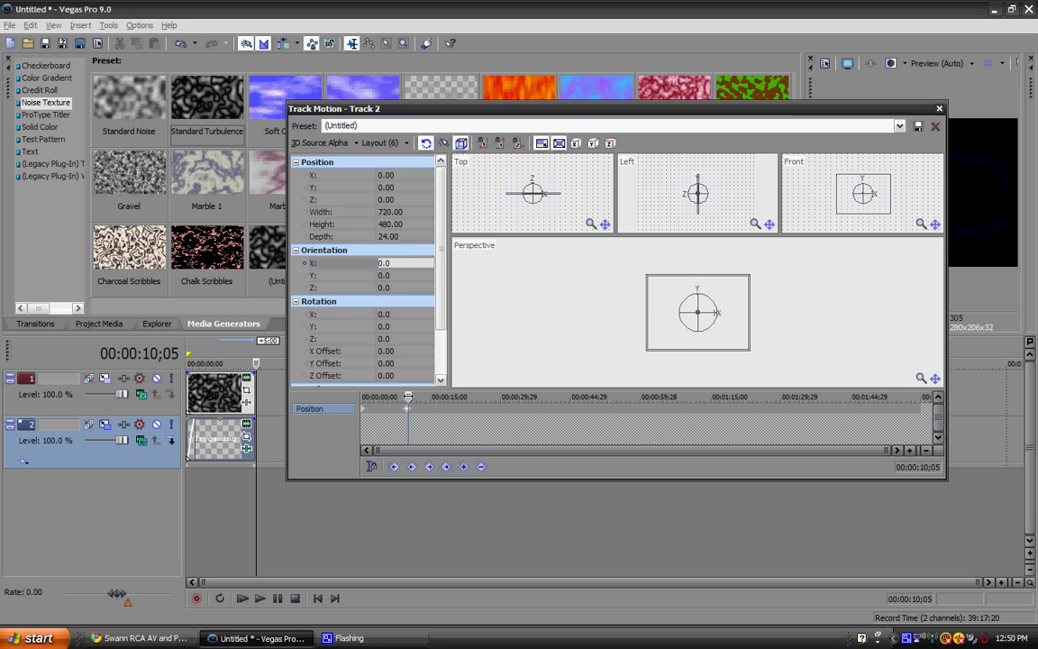
key(Left)
key(Left)
key(Left)
key(Left)
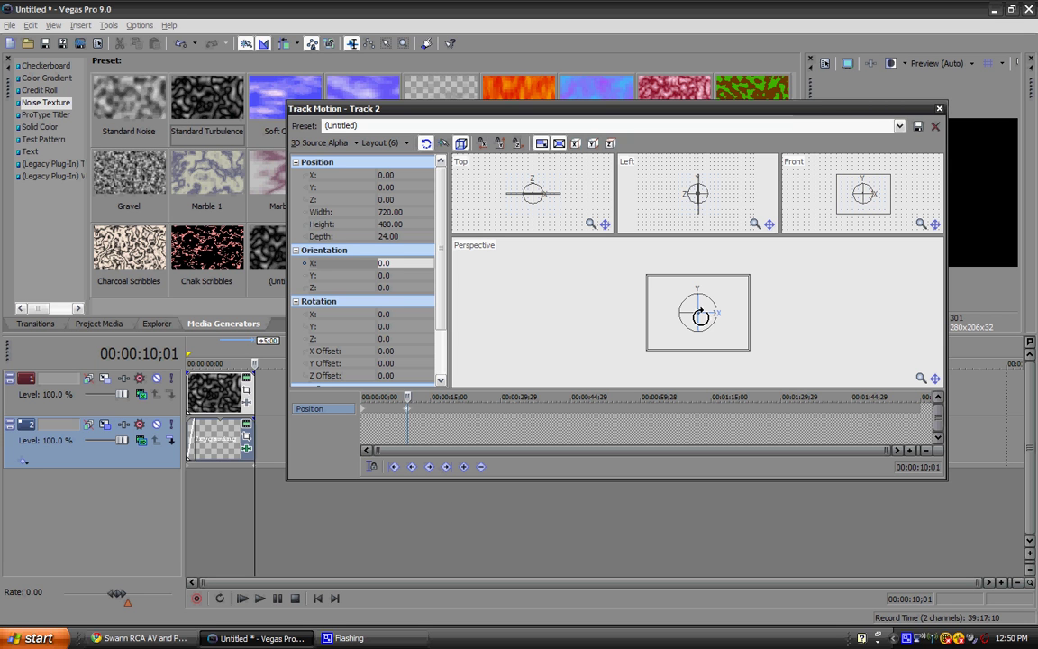
mouse_move(700, 315)
mouse_down()
mouse_move(694, 305)
mouse_move(695, 315)
mouse_up()
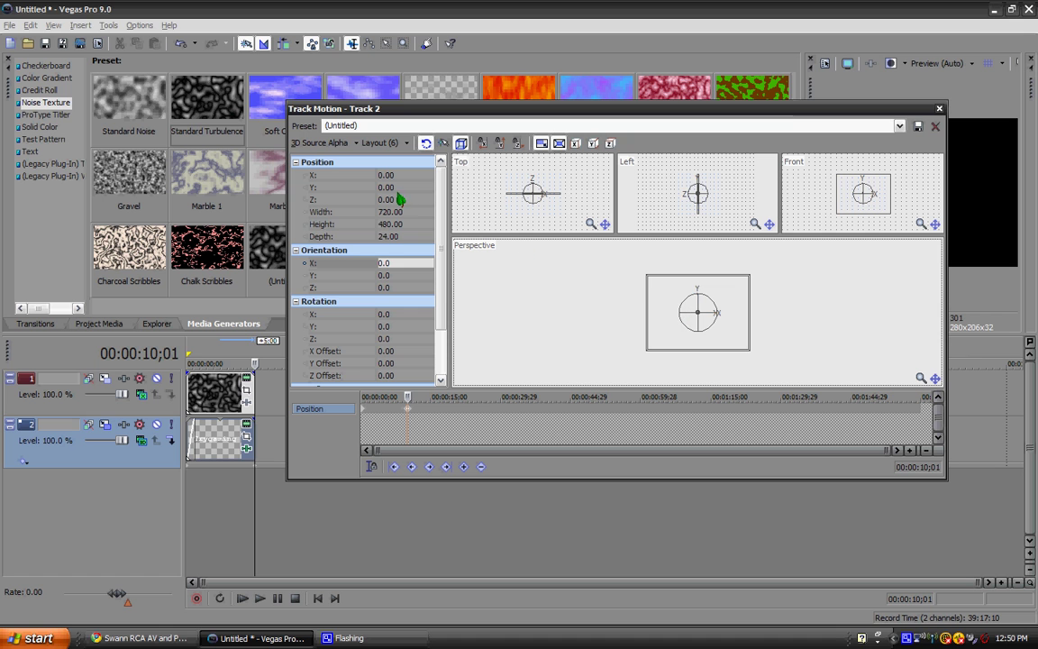
click(338, 265)
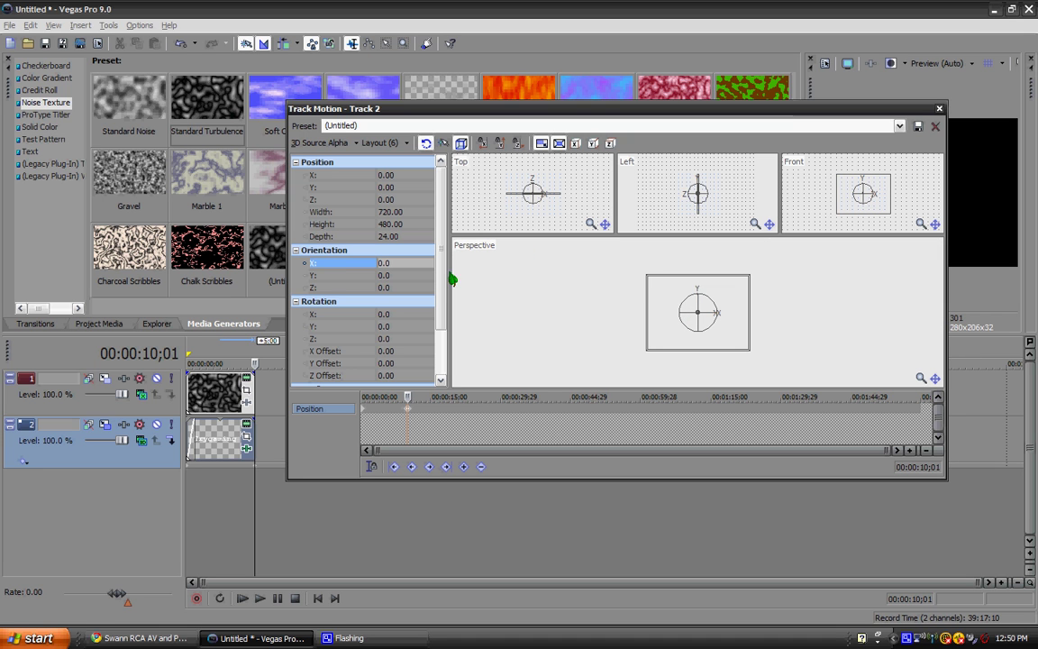
mouse_move(704, 310)
mouse_down()
mouse_move(674, 313)
mouse_move(716, 289)
mouse_move(692, 301)
mouse_up()
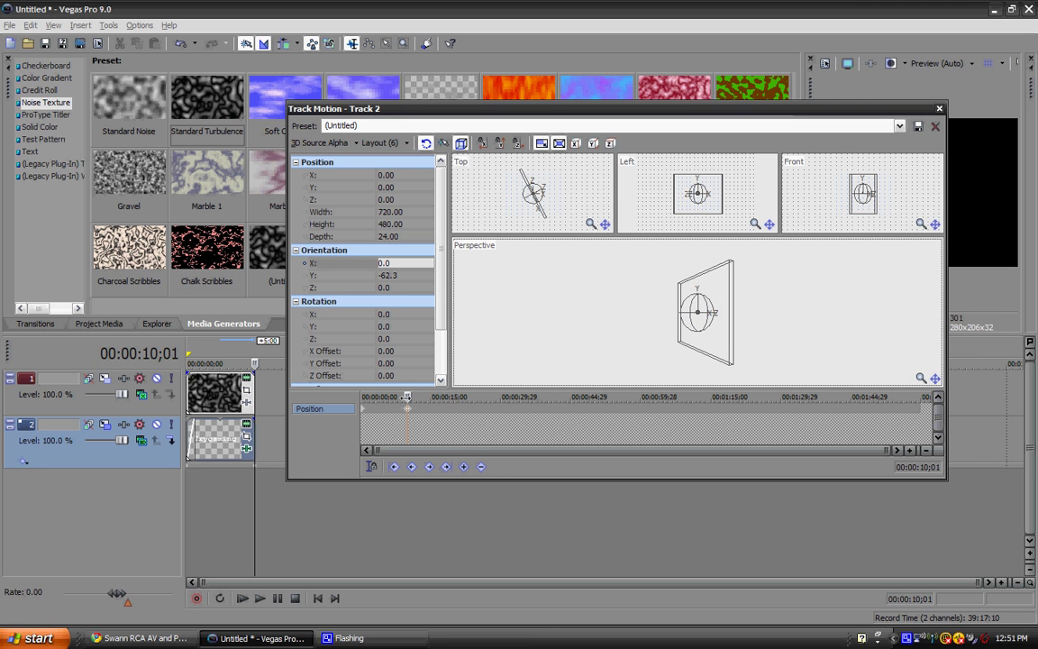
drag(406, 397, 352, 386)
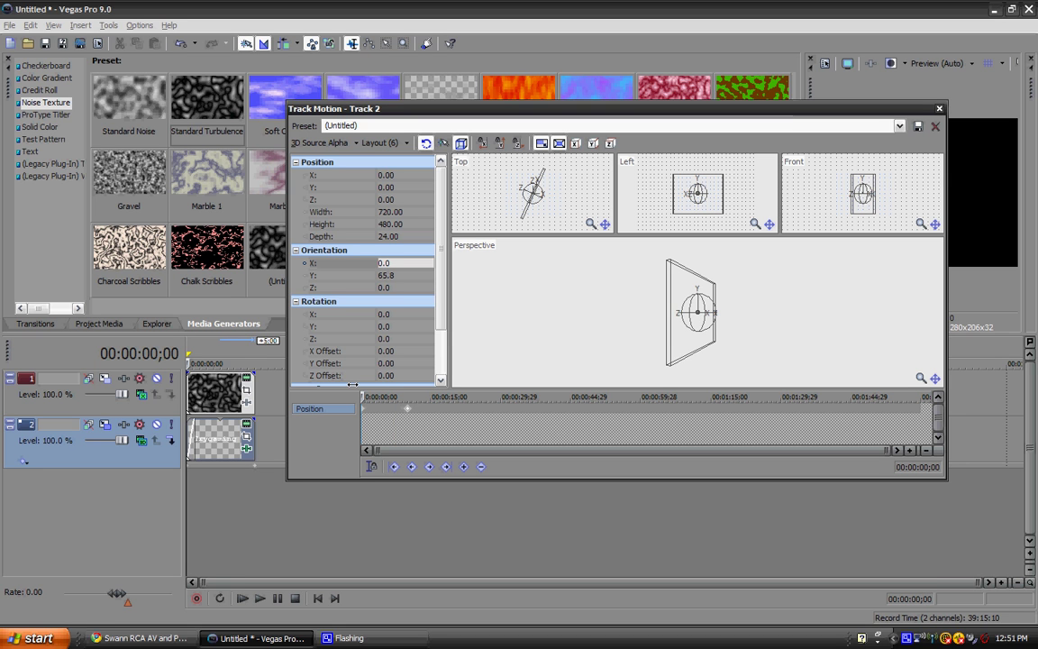
drag(360, 382, 407, 383)
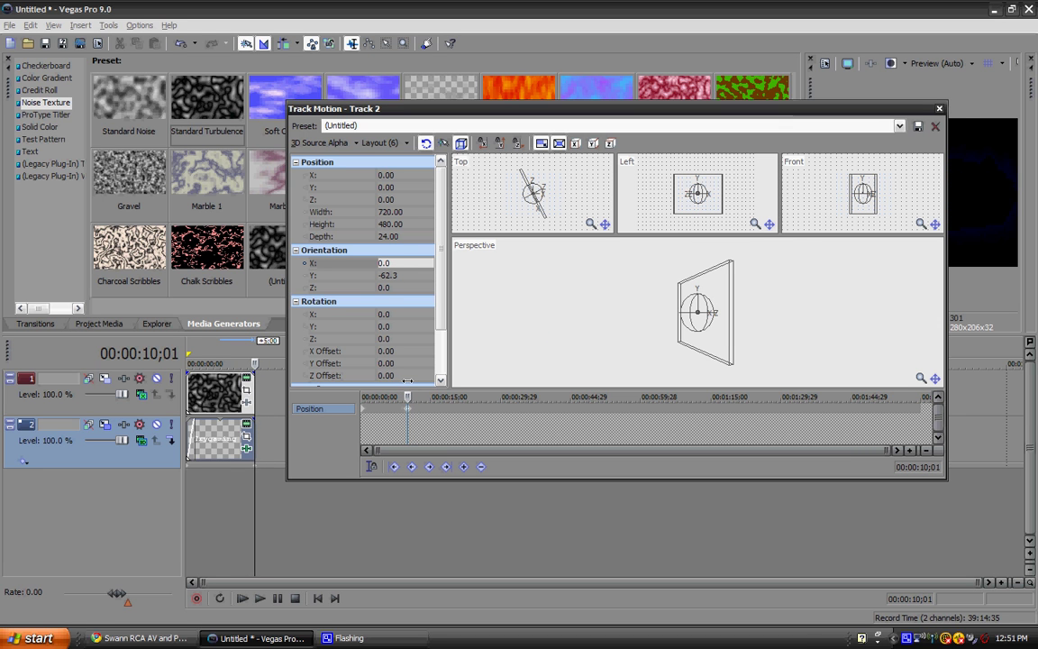
- Close Track Motion, play the intro from the start, pause, and move the playhead to 10 seconds
click(939, 108)
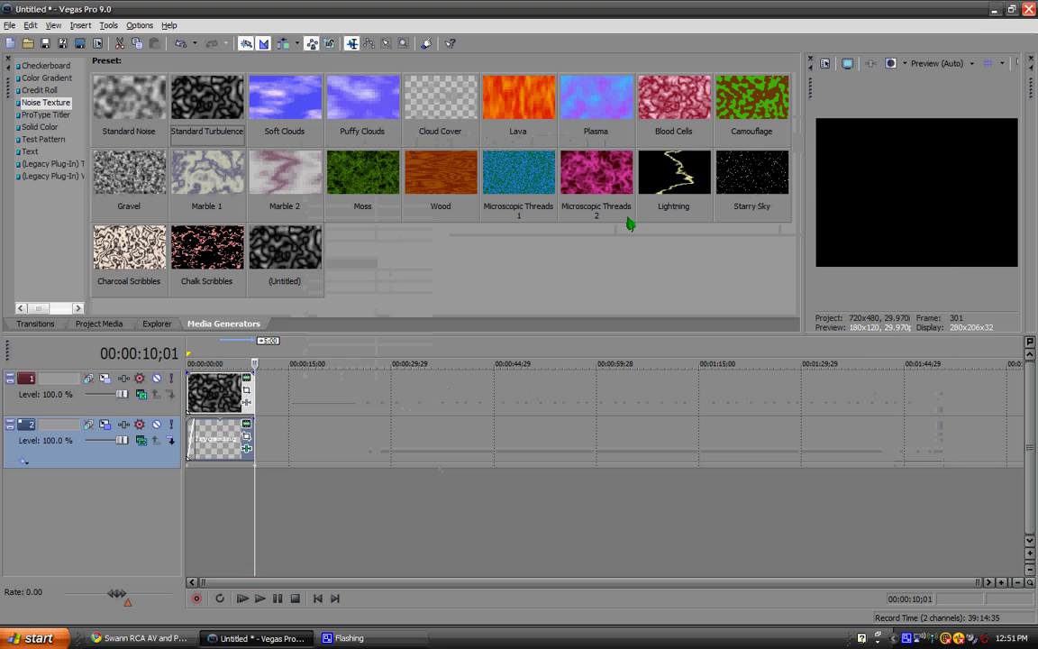
click(192, 348)
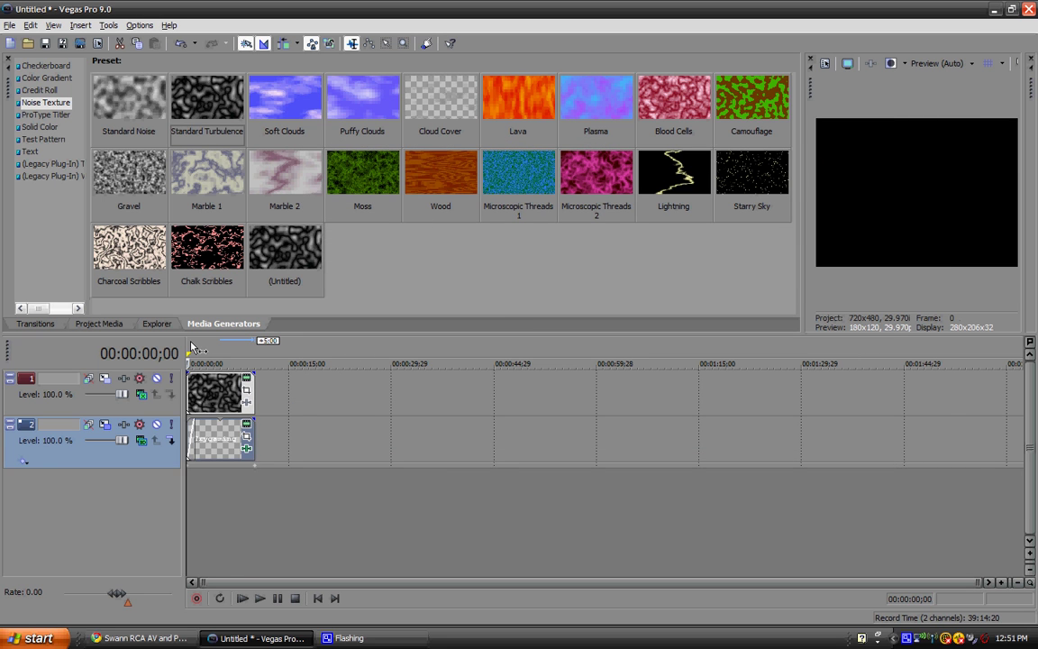
click(260, 597)
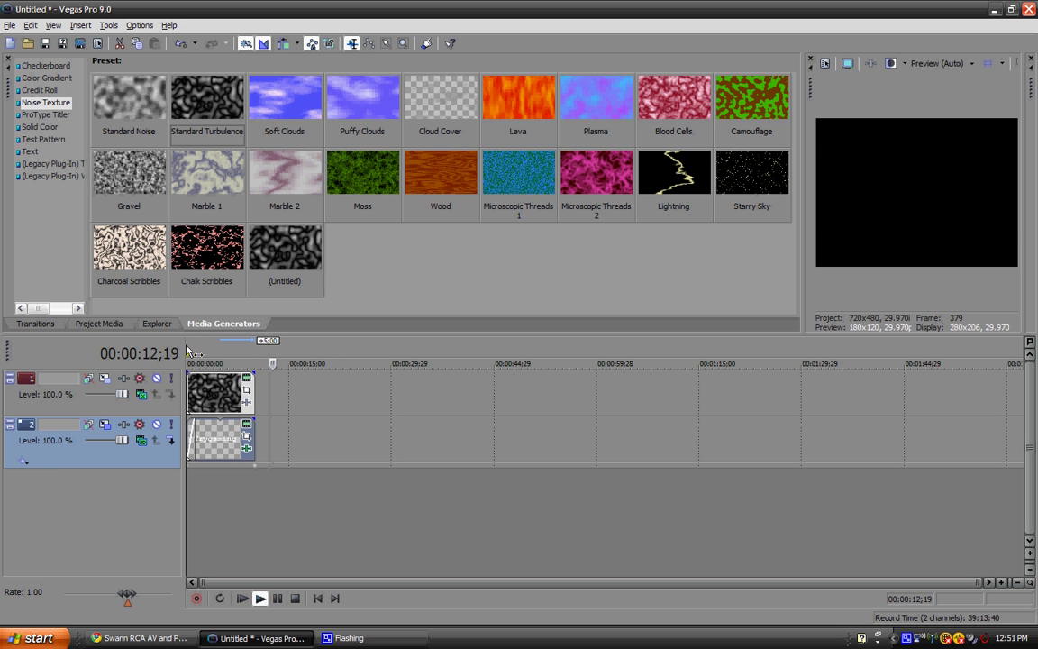
key(Return)
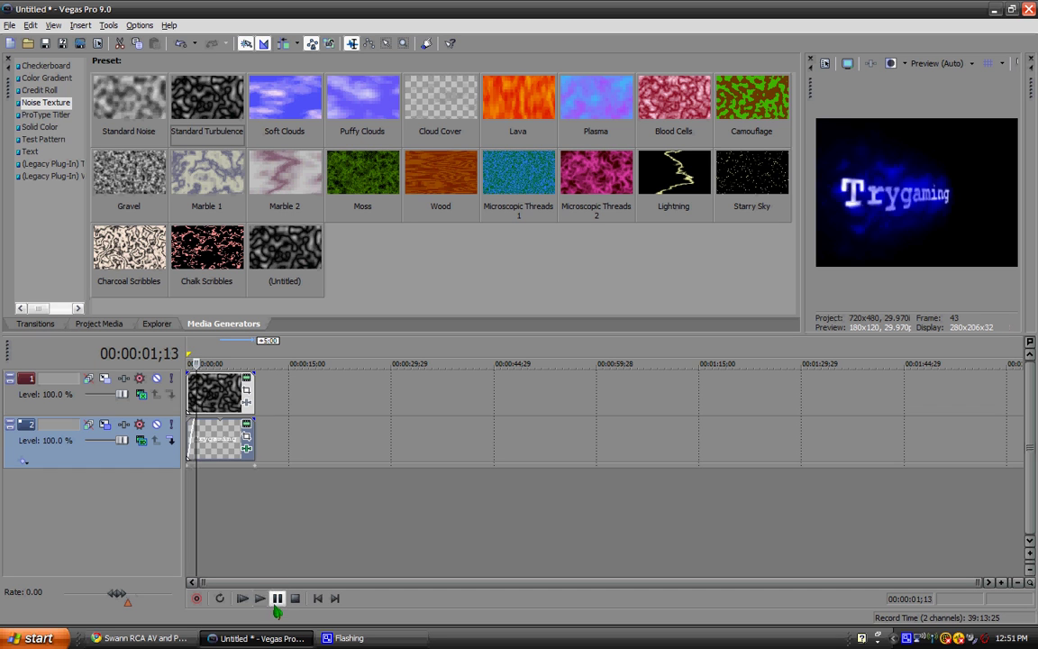
click(192, 359)
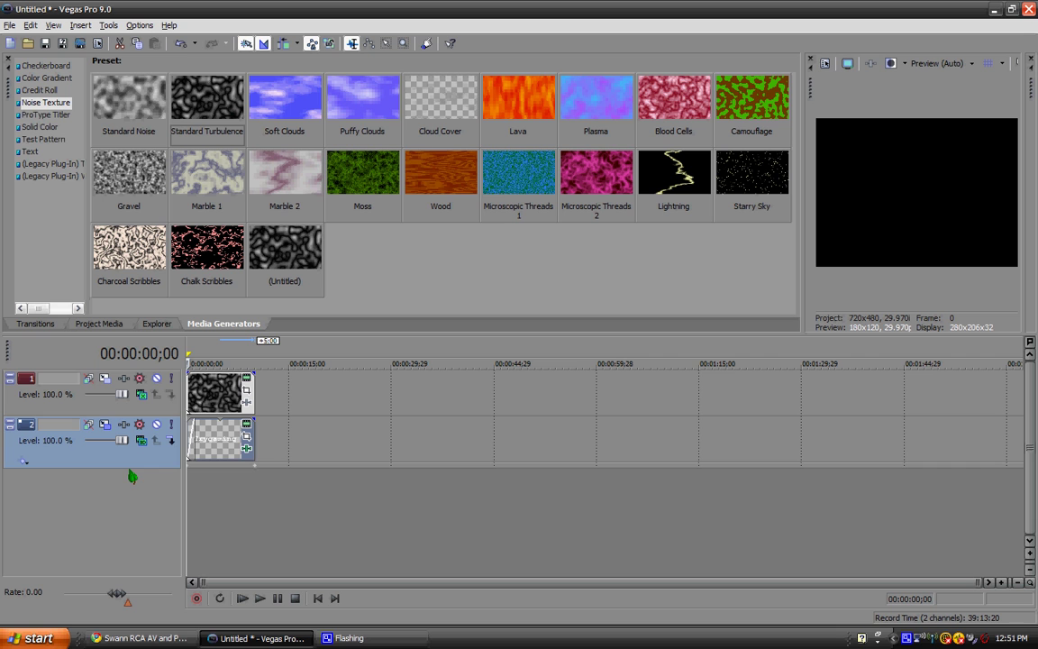
click(254, 354)
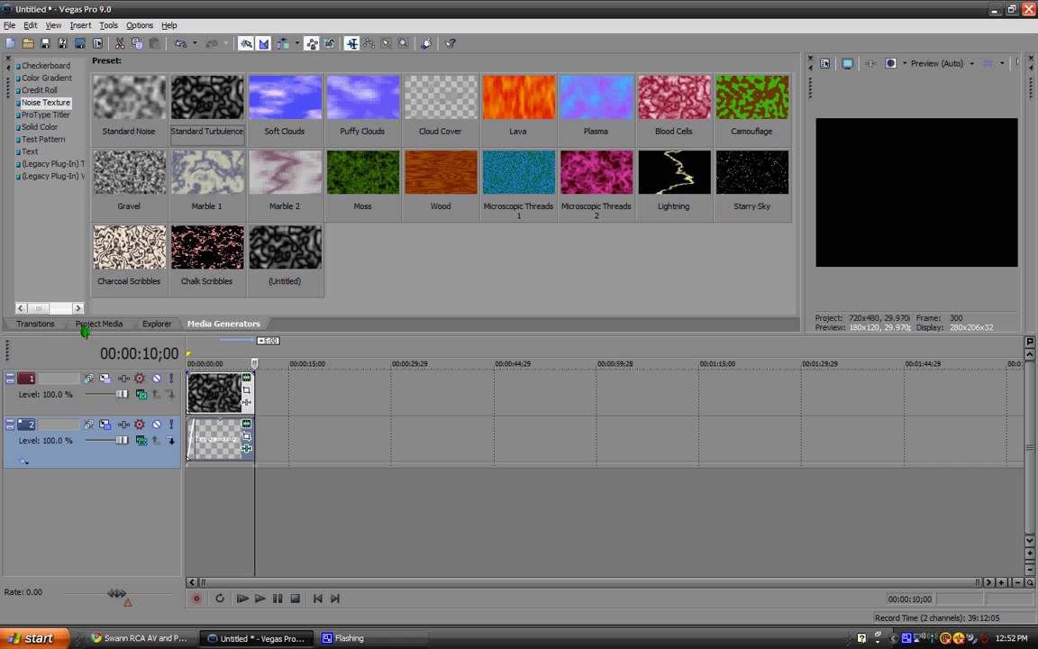
- From the Transitions tab, browse the Glow presets in the Video FX window, then open the File menu
click(38, 327)
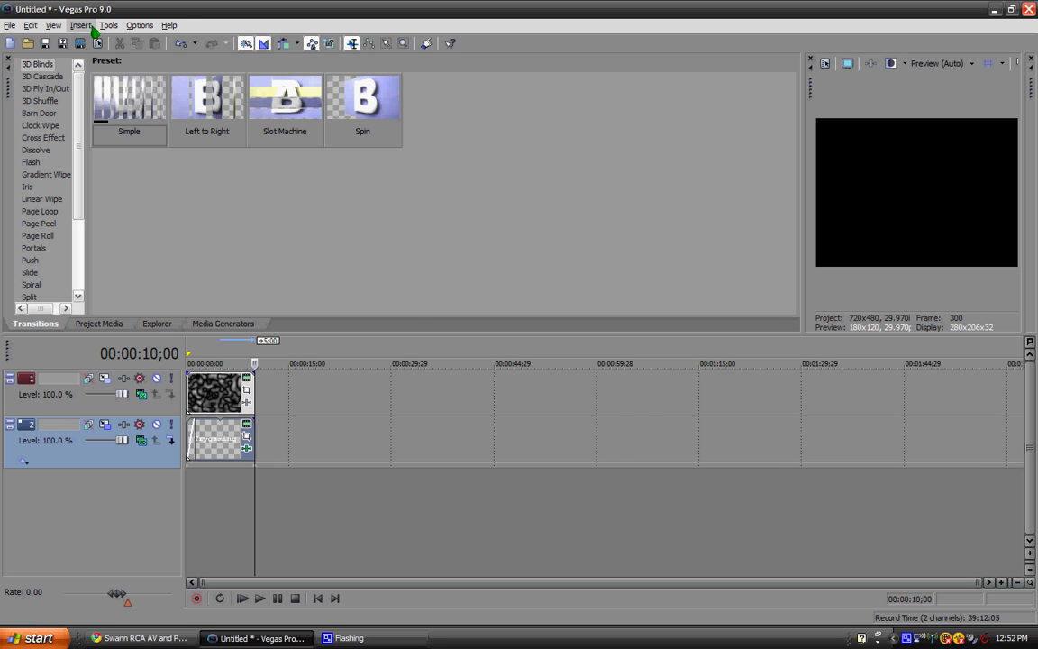
key(alt+8)
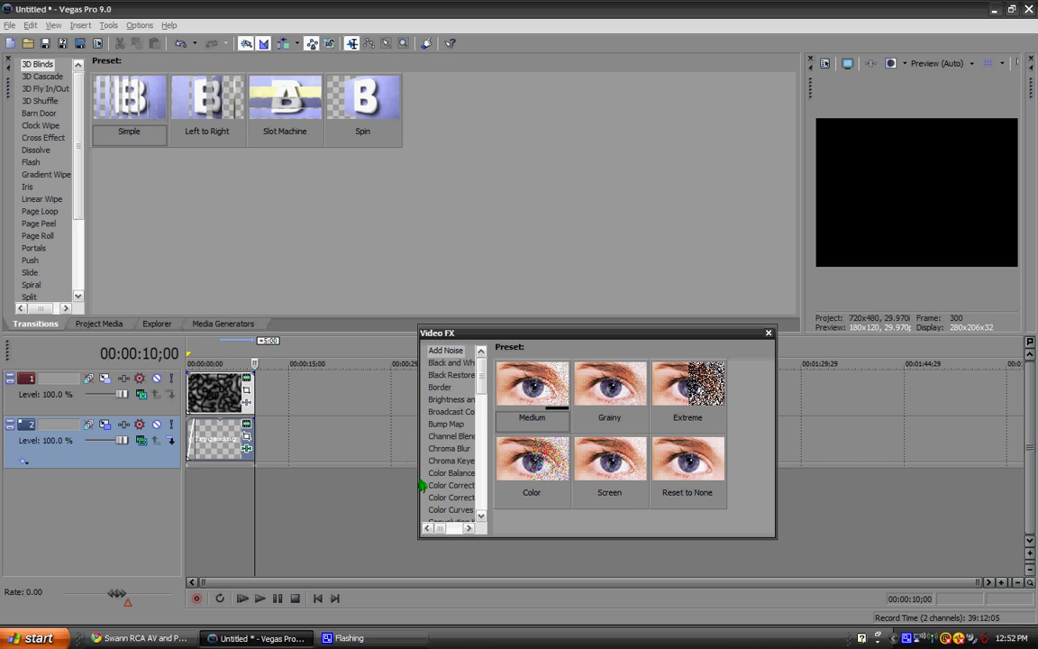
key(g)
key(Down)
key(Down)
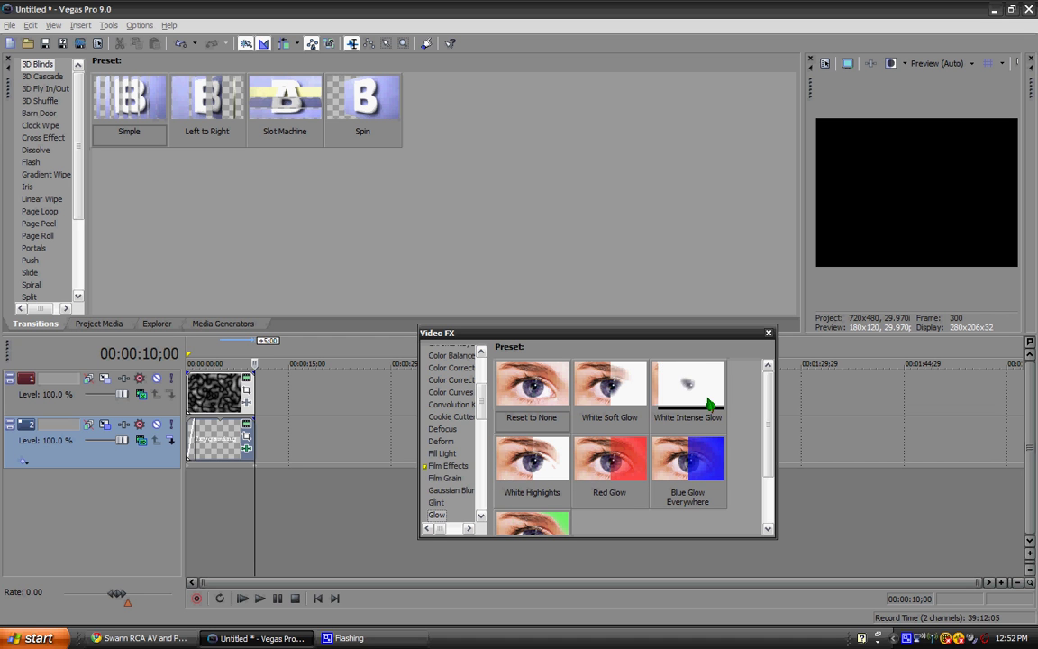
click(769, 332)
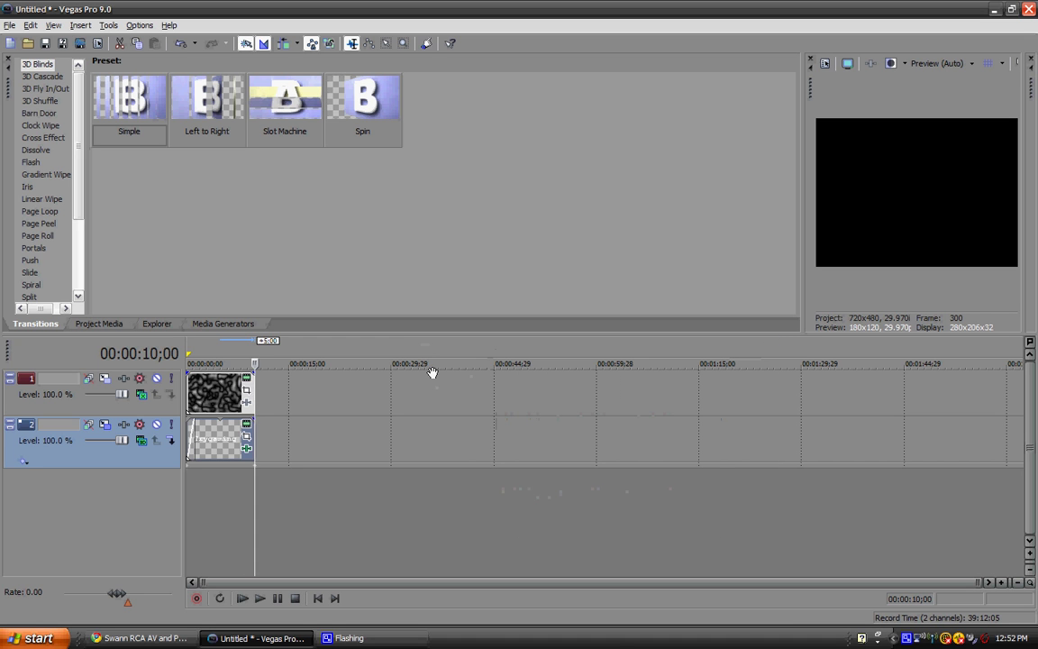
click(9, 26)
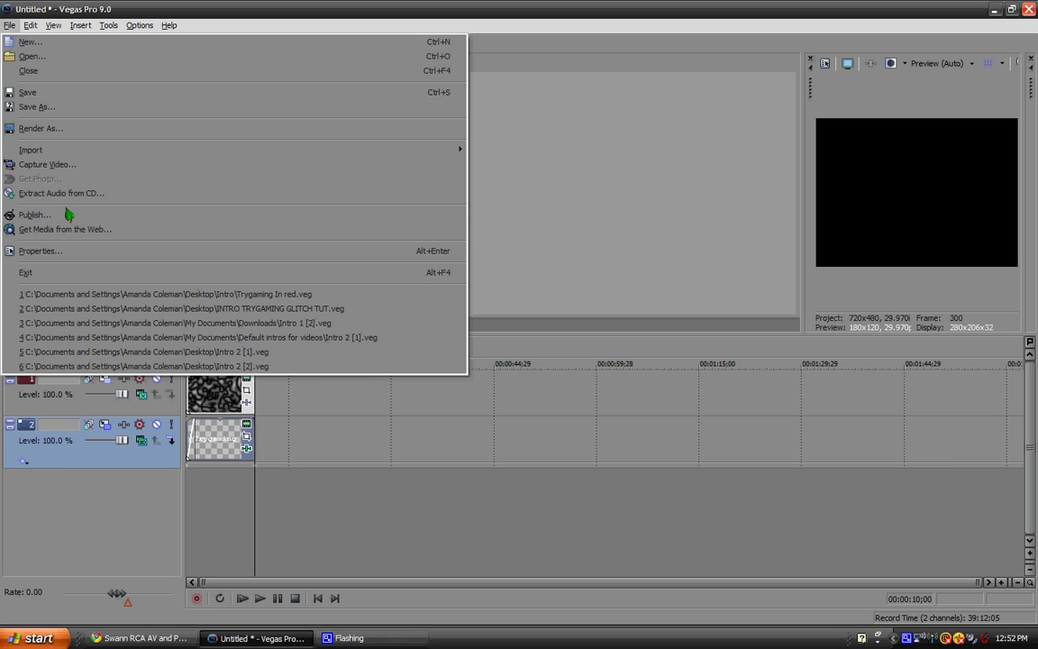
- Start Render As with Windows Media Video V11 (*.wmv) as the output file type
click(83, 131)
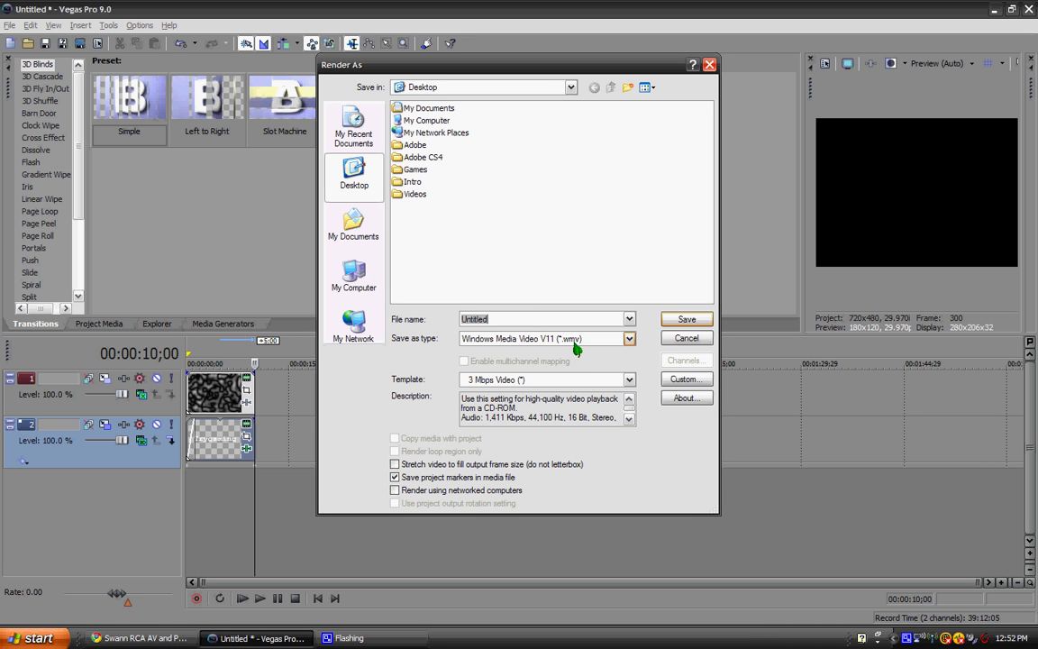
click(629, 339)
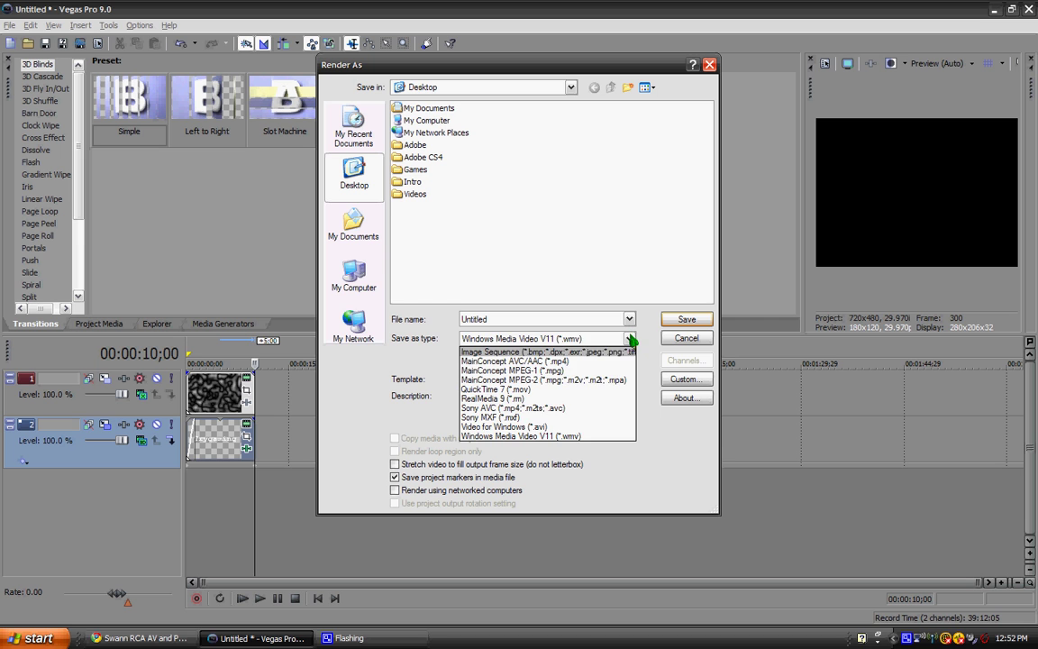
click(631, 340)
click(629, 340)
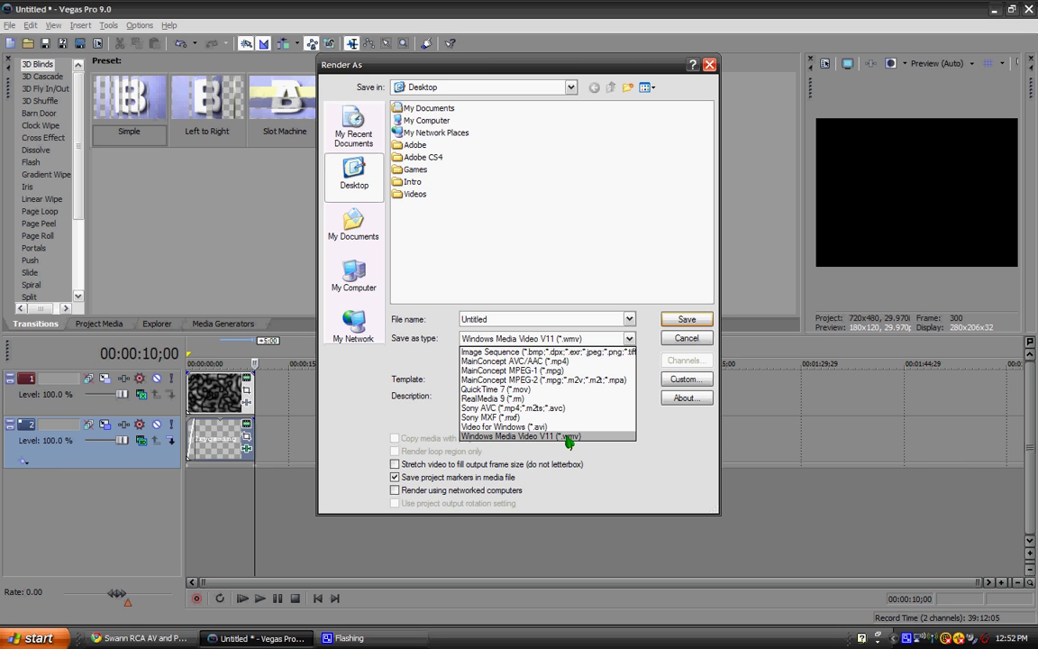
click(629, 335)
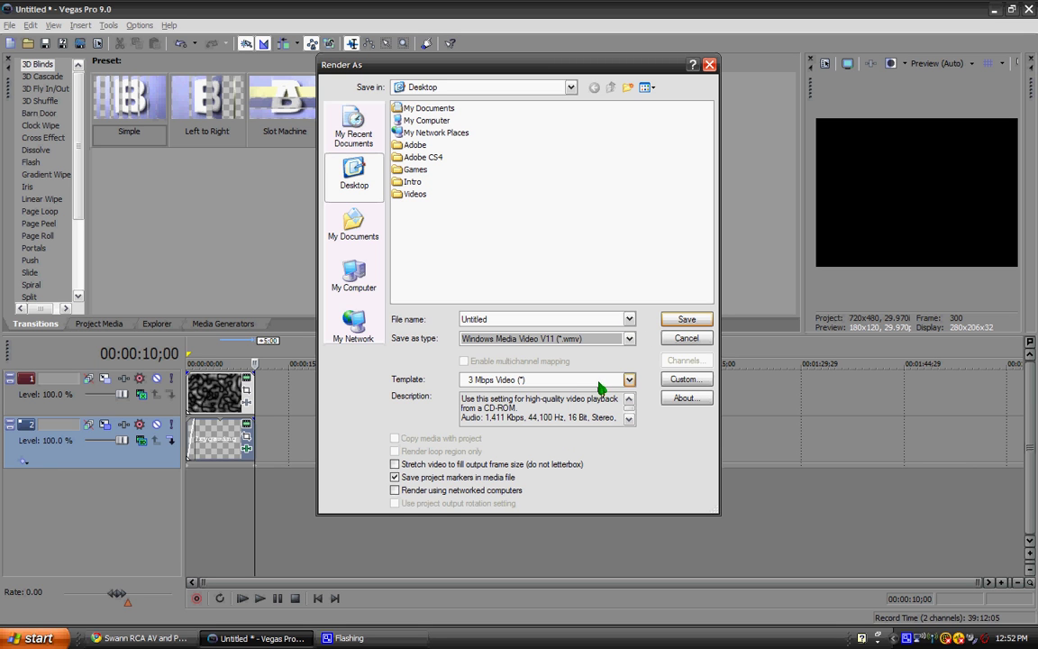
- Pick the 3 Mbps Video template and bring up its custom settings
click(602, 389)
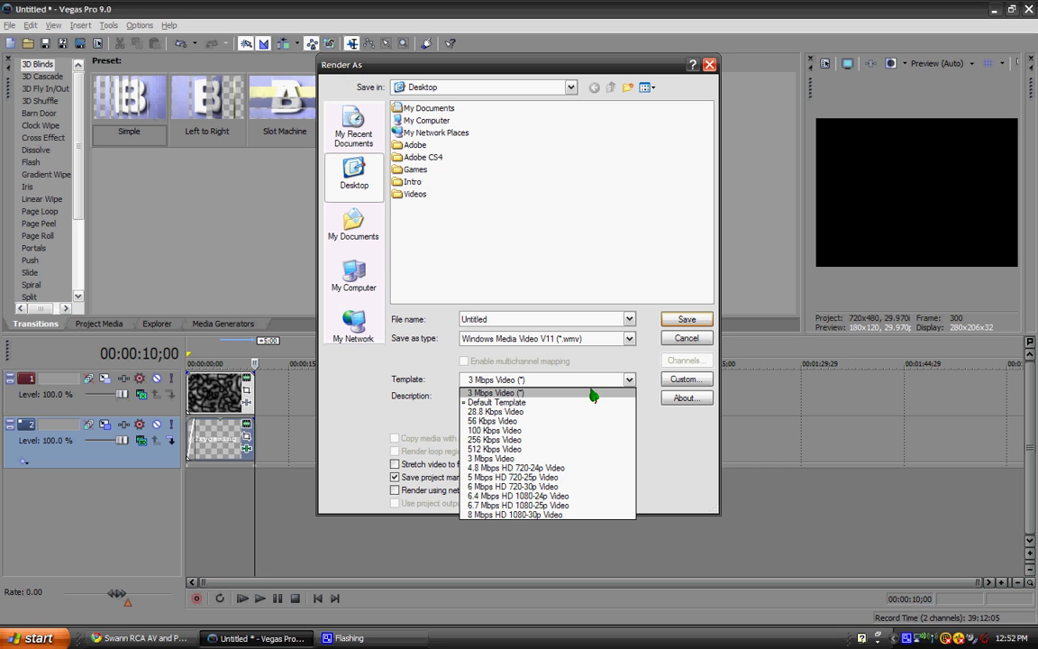
click(619, 388)
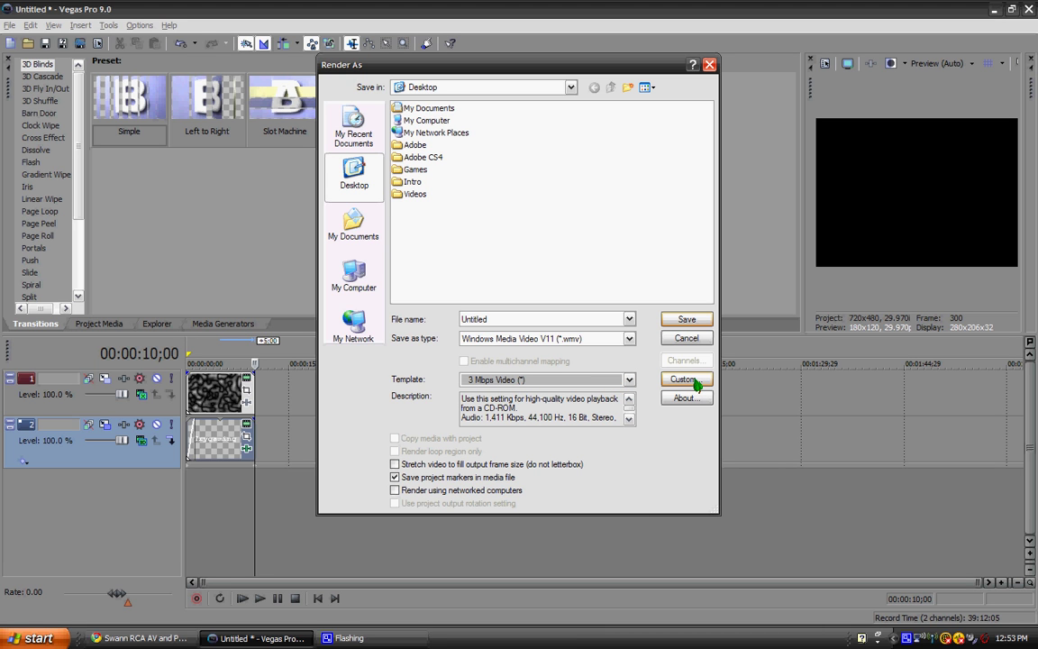
click(697, 385)
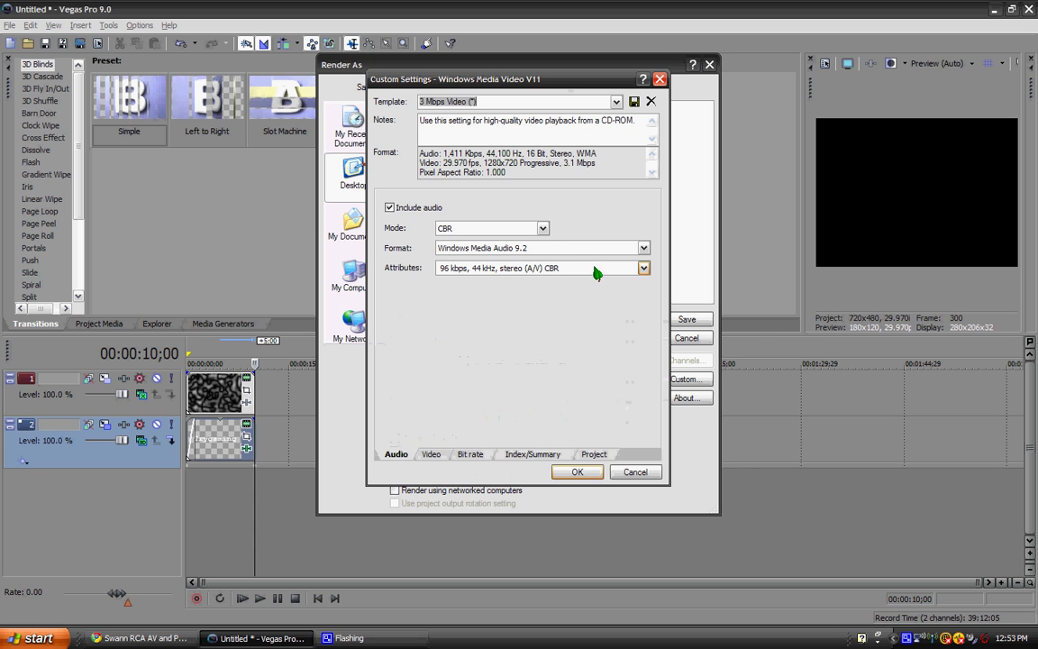
- Review the Video, Bit rate, Index/Summary, Project and Audio encoding tabs
click(432, 455)
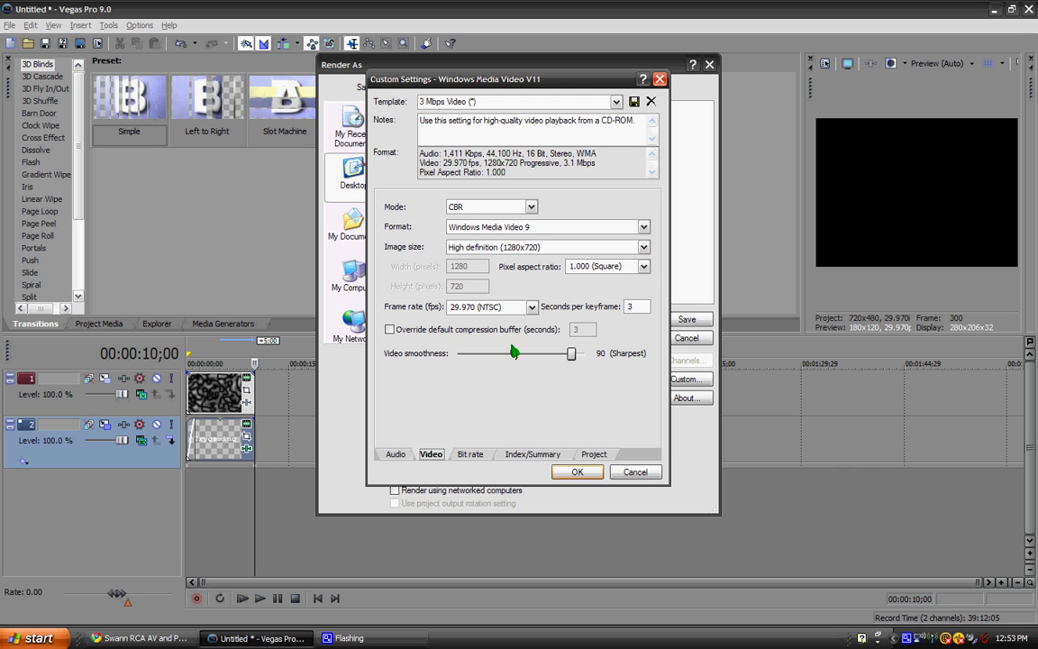
click(469, 455)
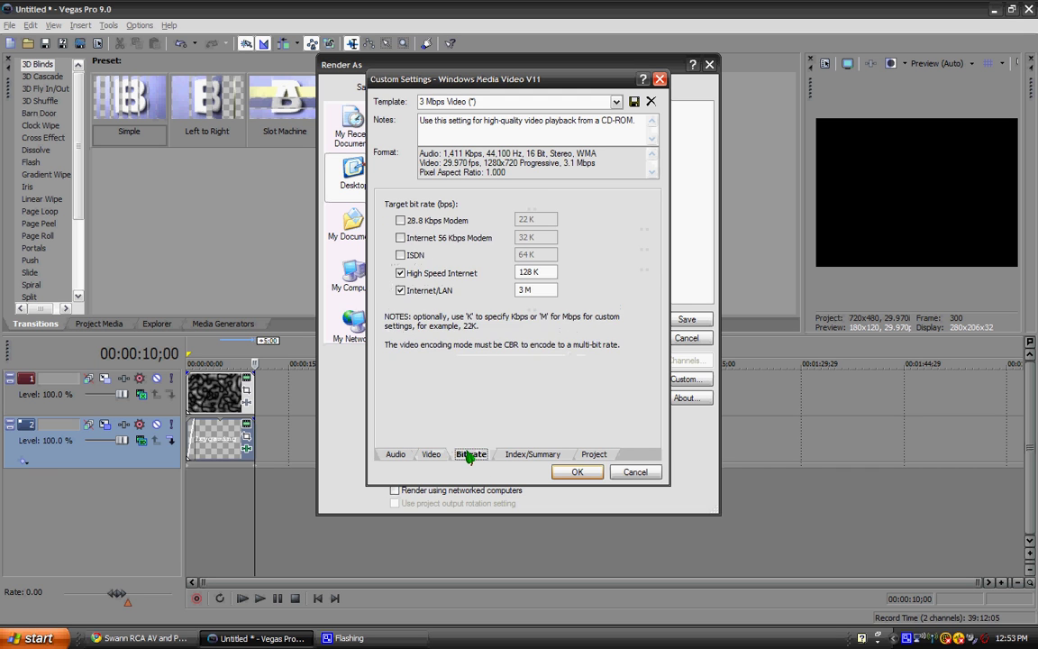
click(539, 455)
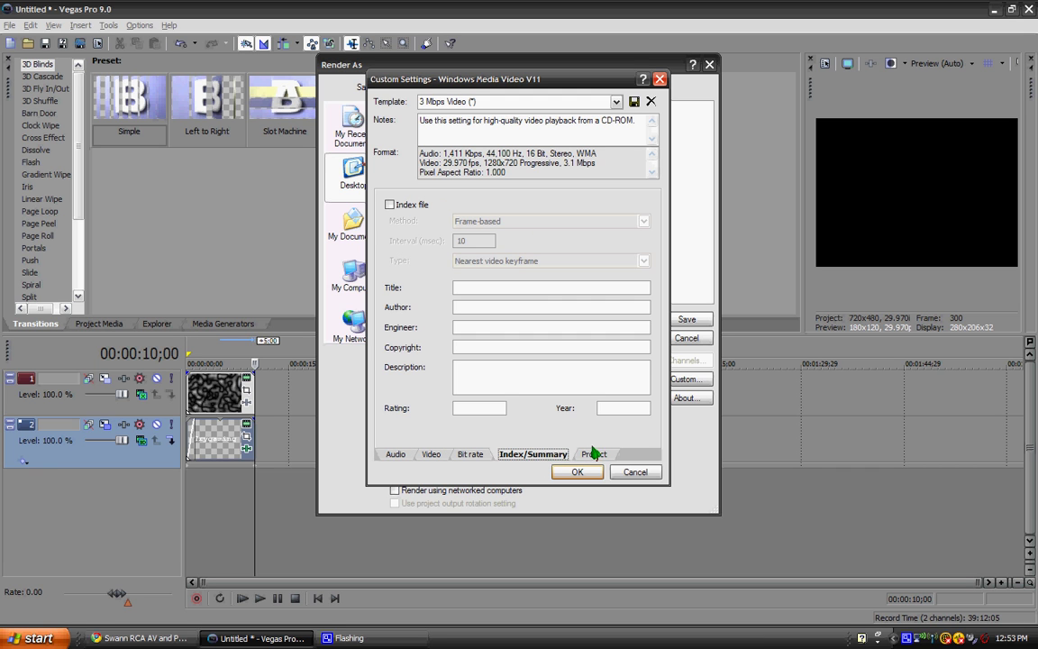
click(594, 455)
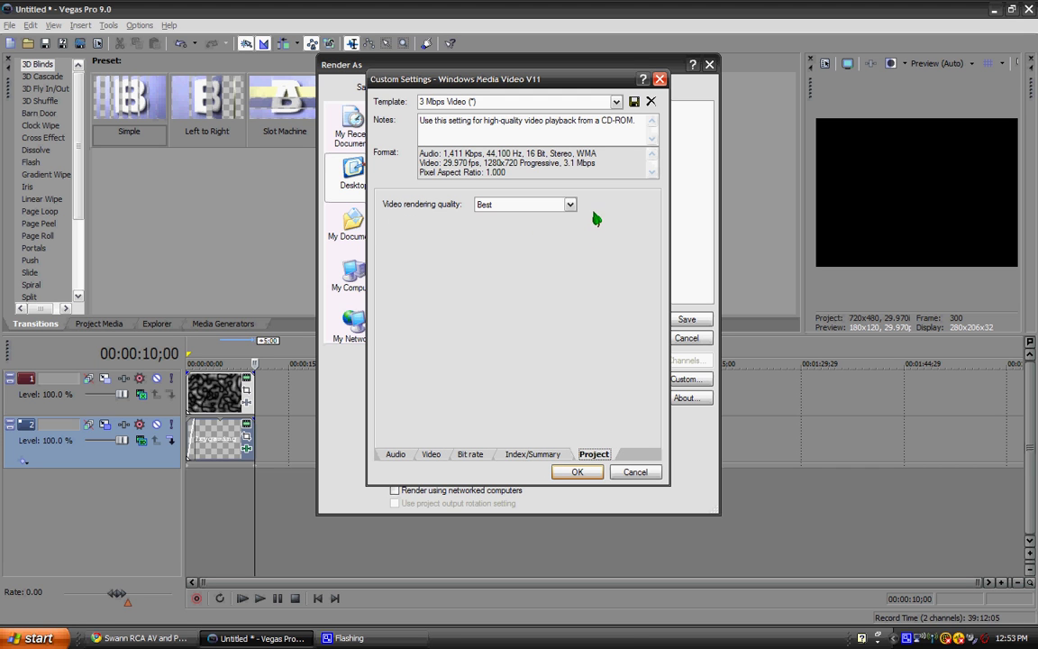
click(397, 455)
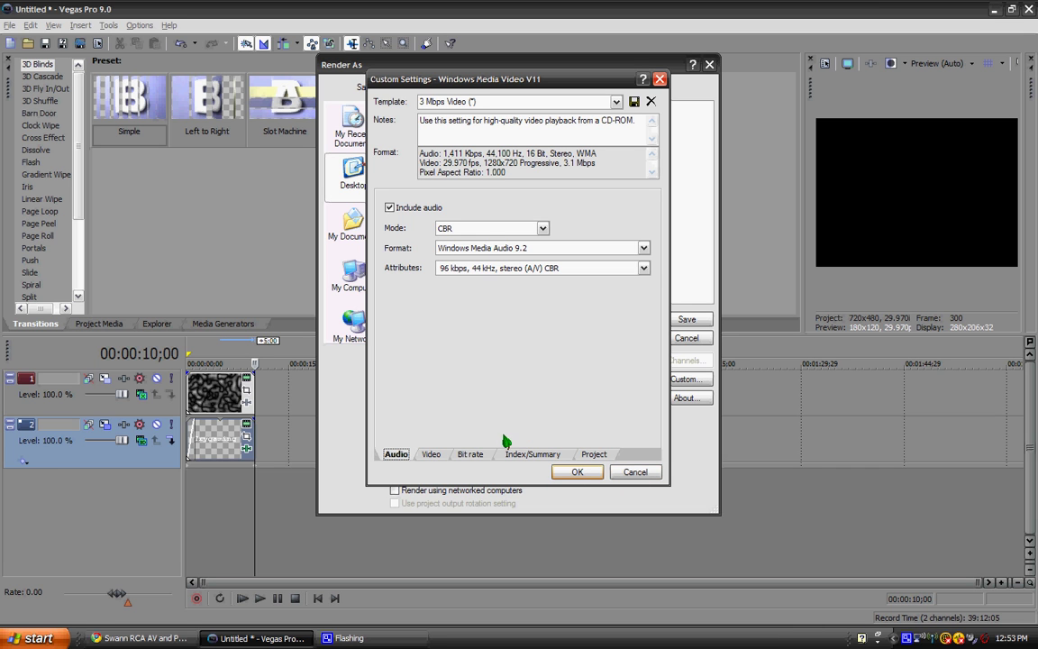
- Rename the template to H/D and confirm the custom settings
click(598, 102)
text(H/D)
click(577, 472)
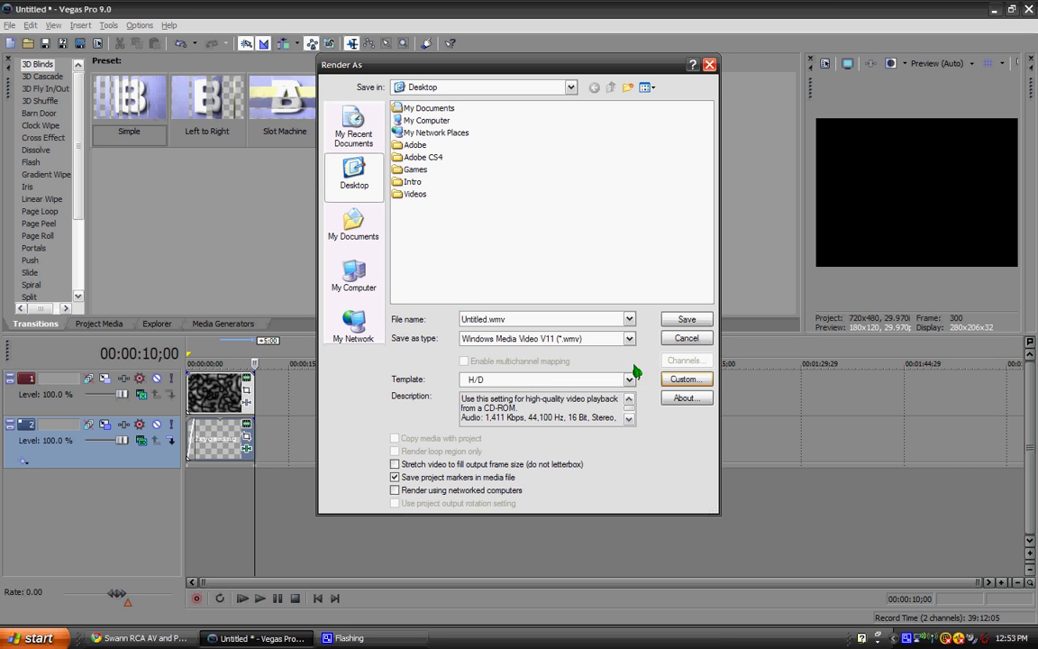
- Cancel Render As without rendering and park playback at the timeline start
click(686, 338)
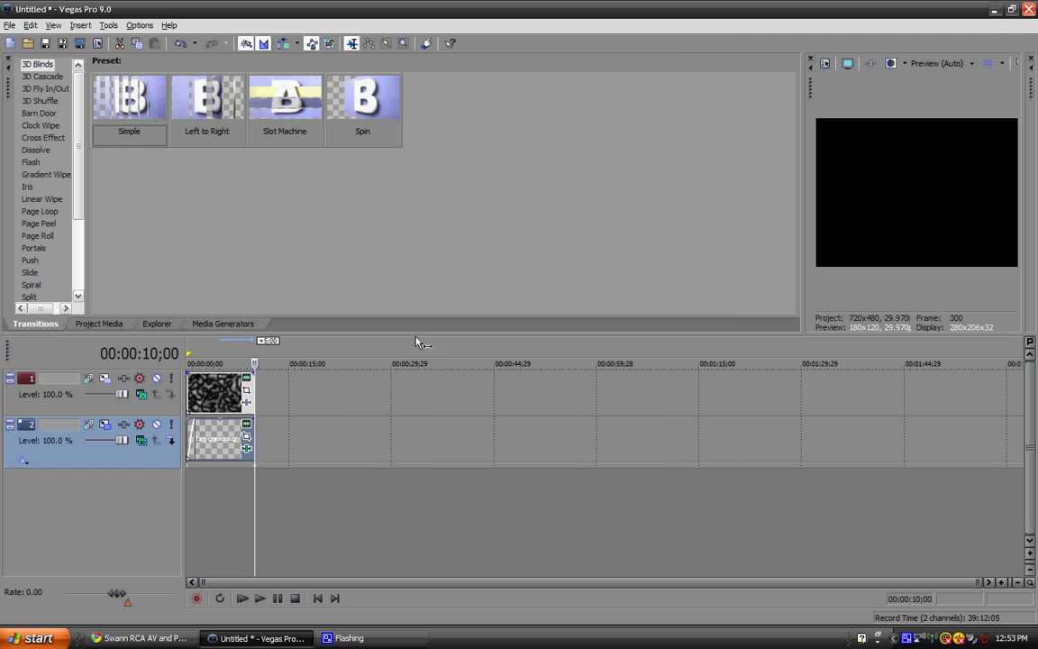
click(194, 366)
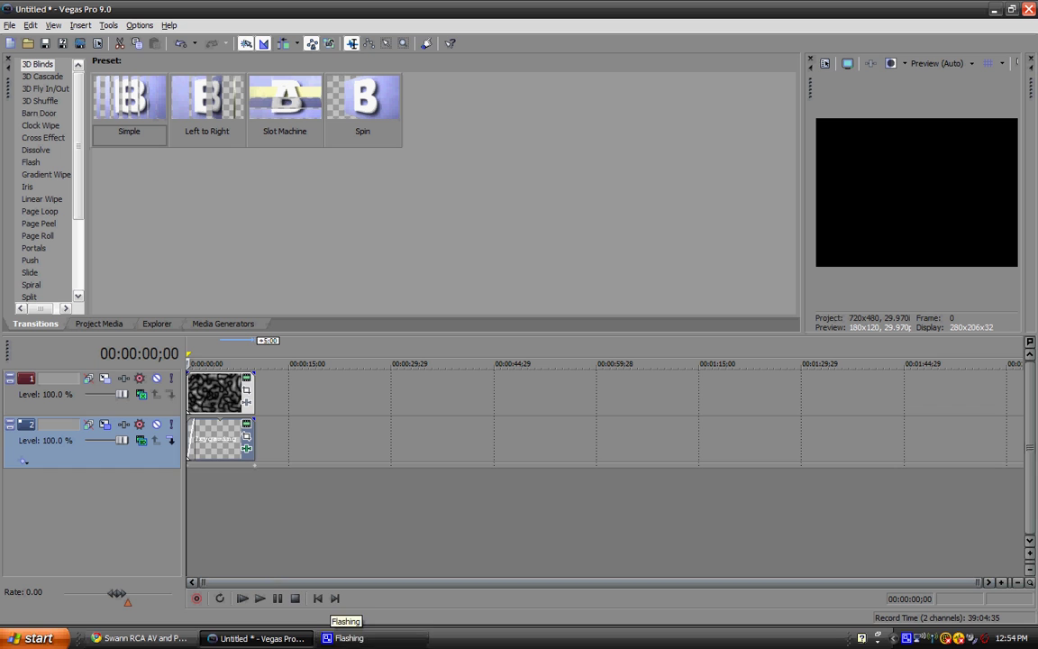
click(278, 598)
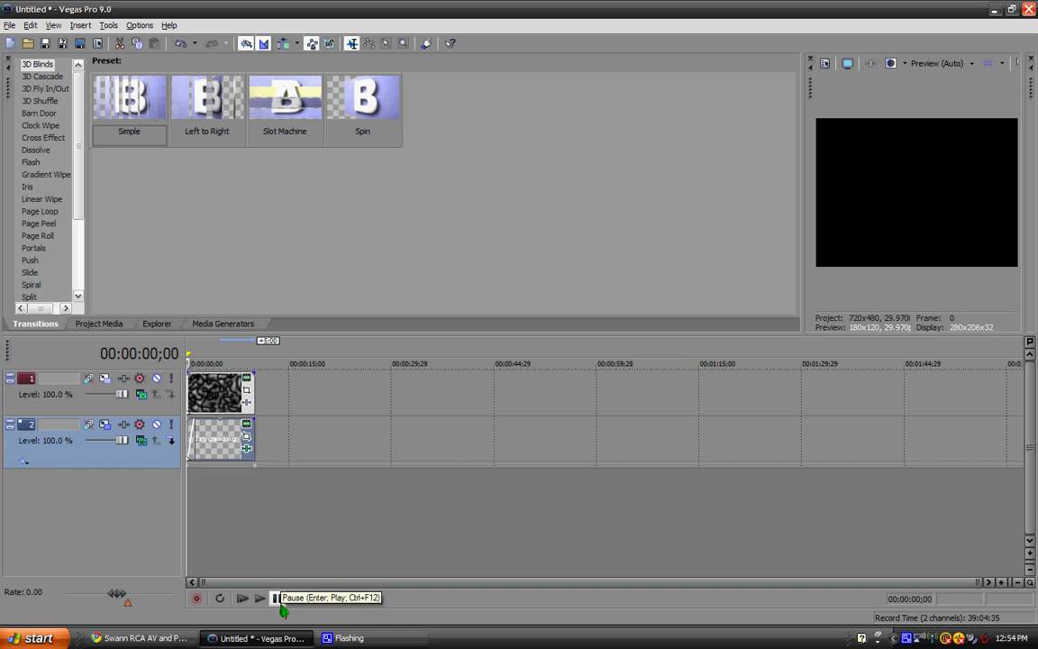